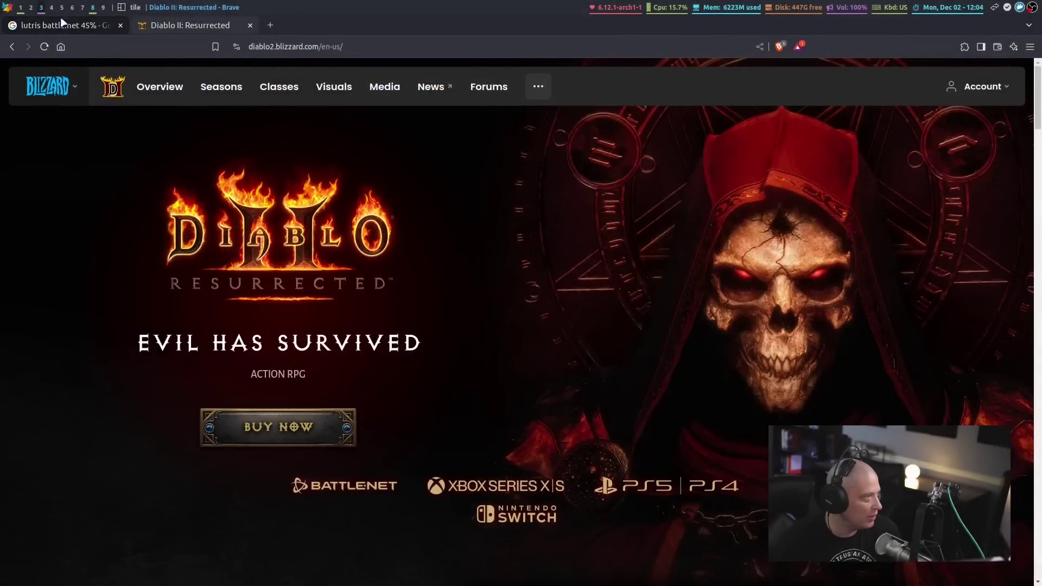
View image results for the Battle.net 45% install search, preview the hang workaround, and return to web results
click(58, 25)
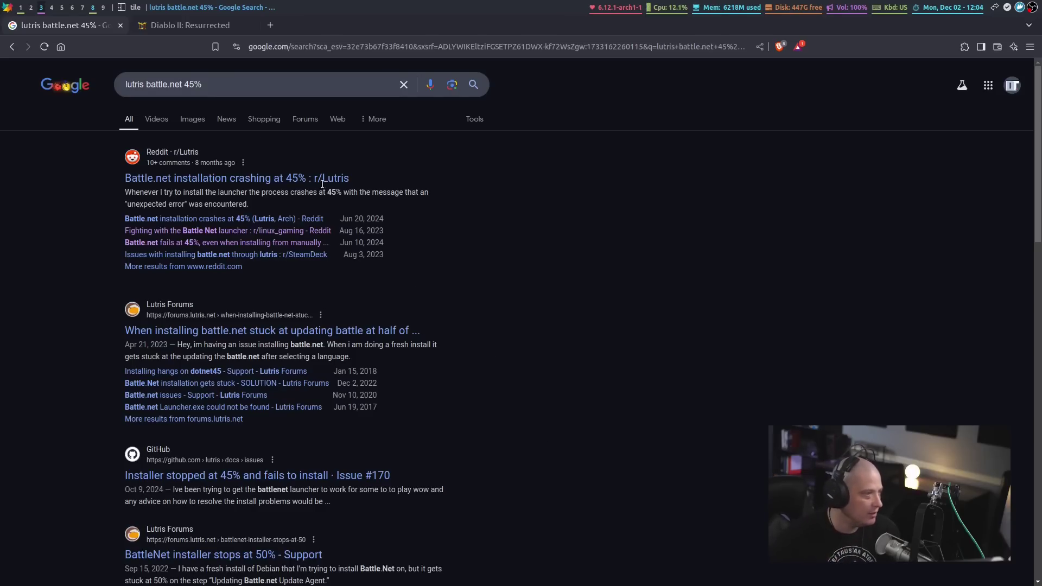
click(193, 120)
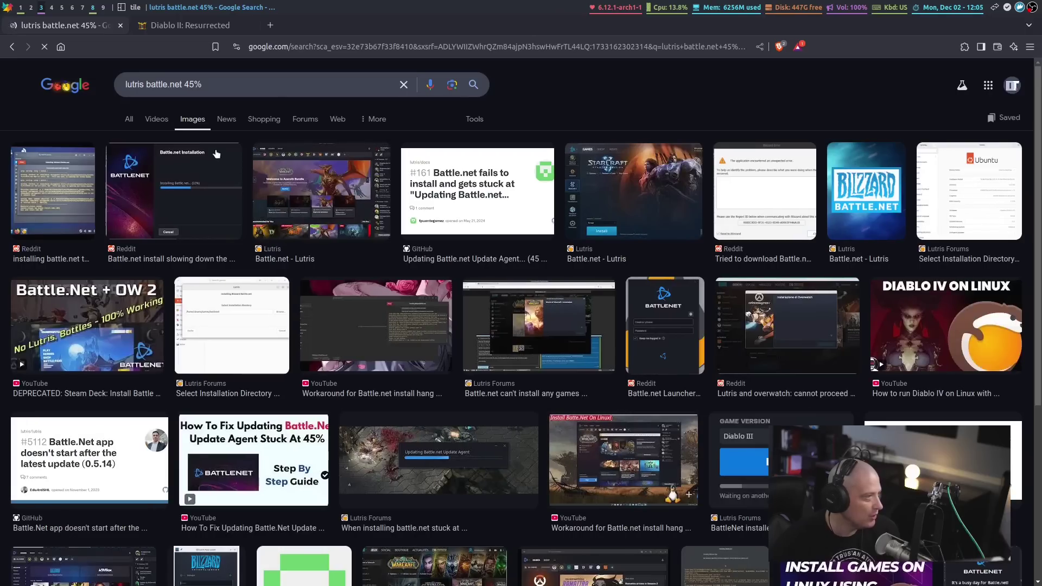
click(413, 322)
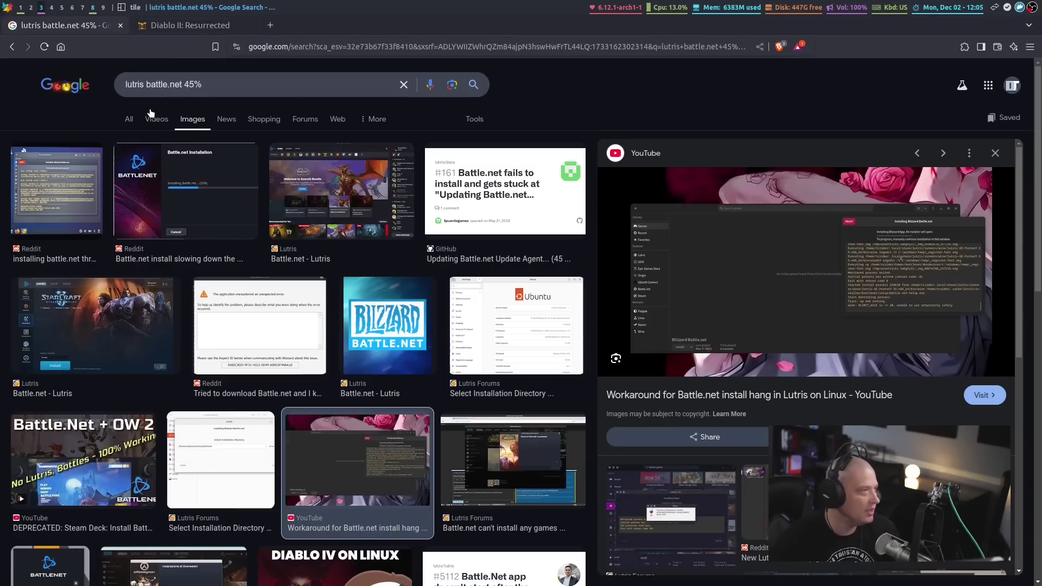
click(129, 120)
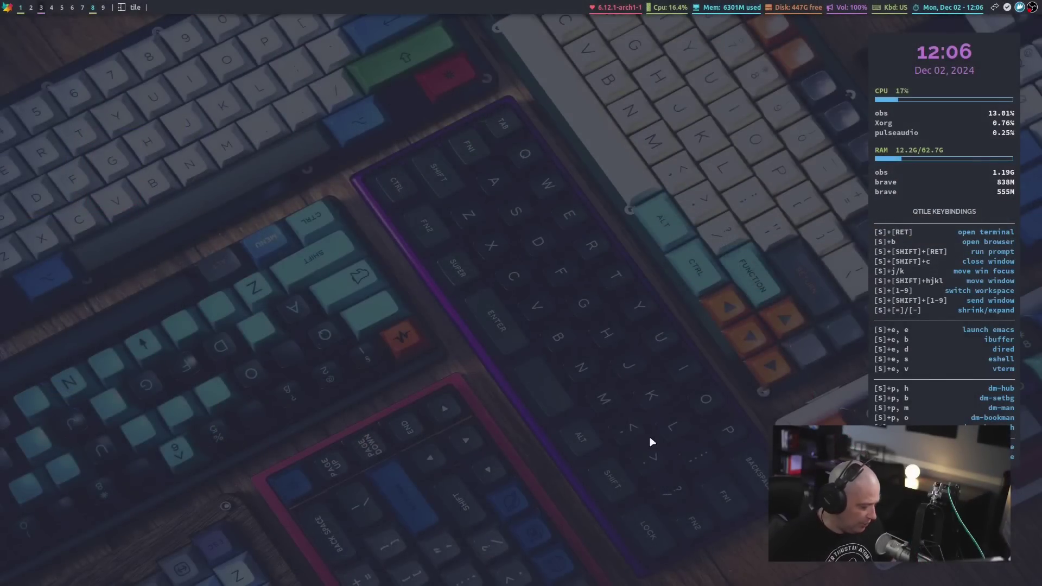
Launch Bottles from the application launcher
key(super+shift+Return)
text(bottles)
key(Return)
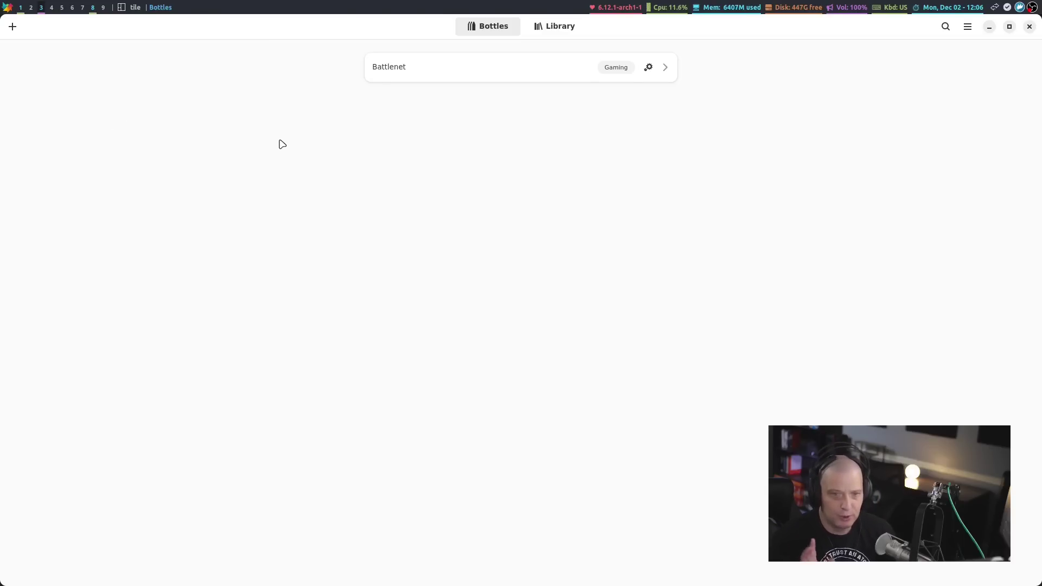
Create a new bottle with the Gaming environment named Battle2
click(13, 27)
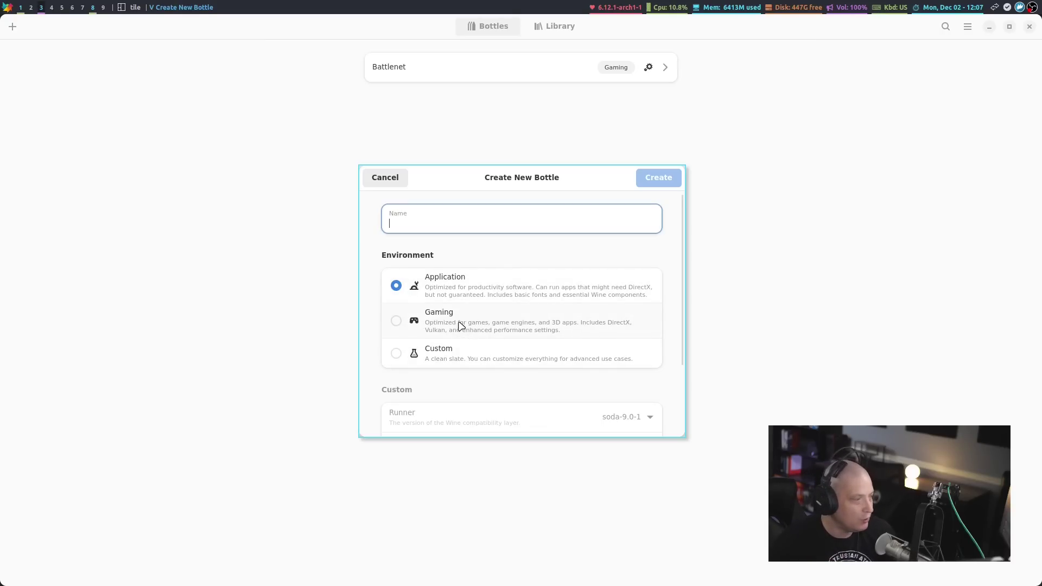
click(459, 326)
click(452, 225)
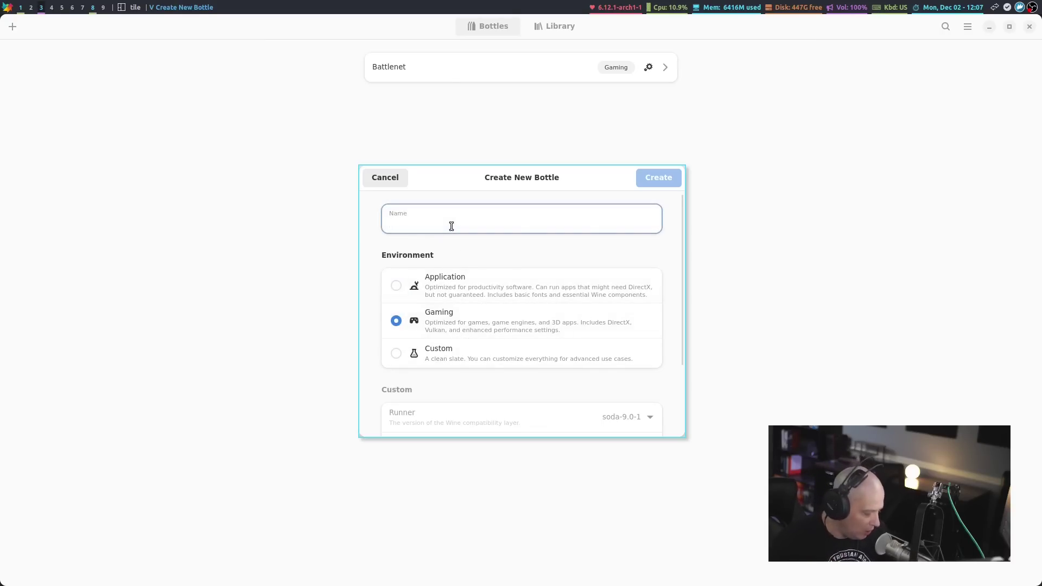
text(Battle2)
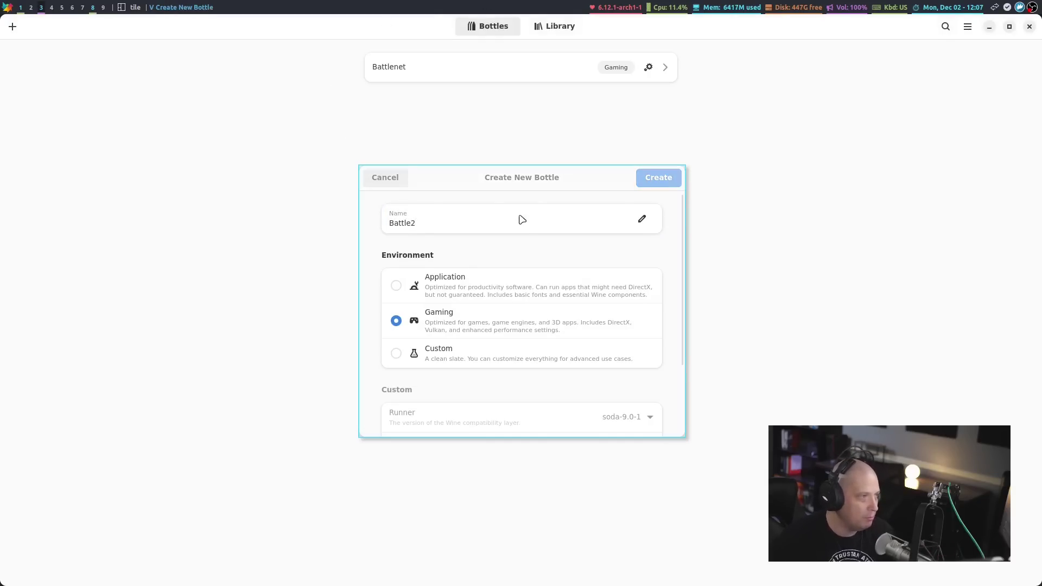
click(667, 183)
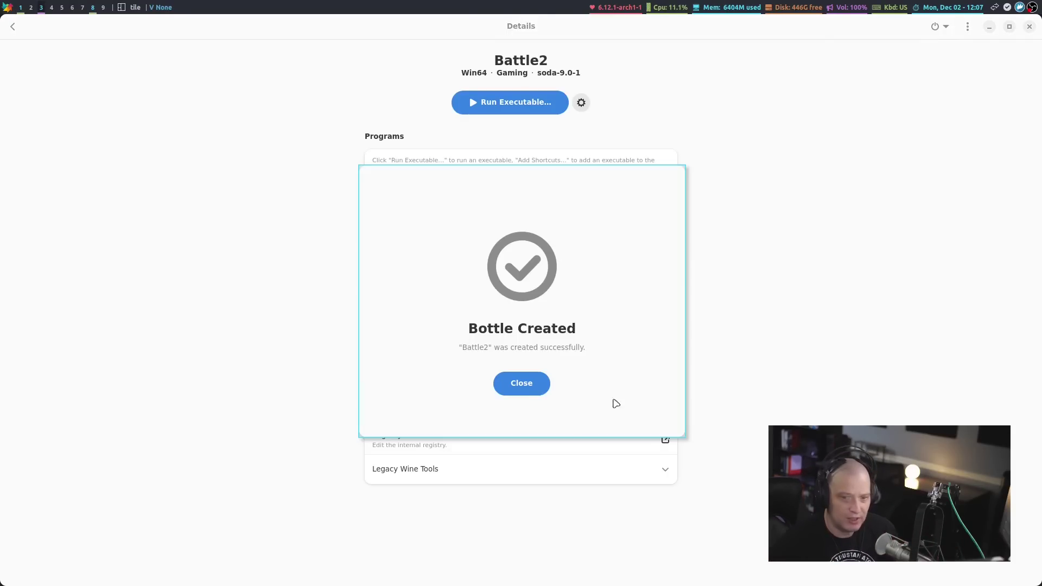
Dismiss the creation notice, browse the community installers, and go back to the bottles list
click(544, 388)
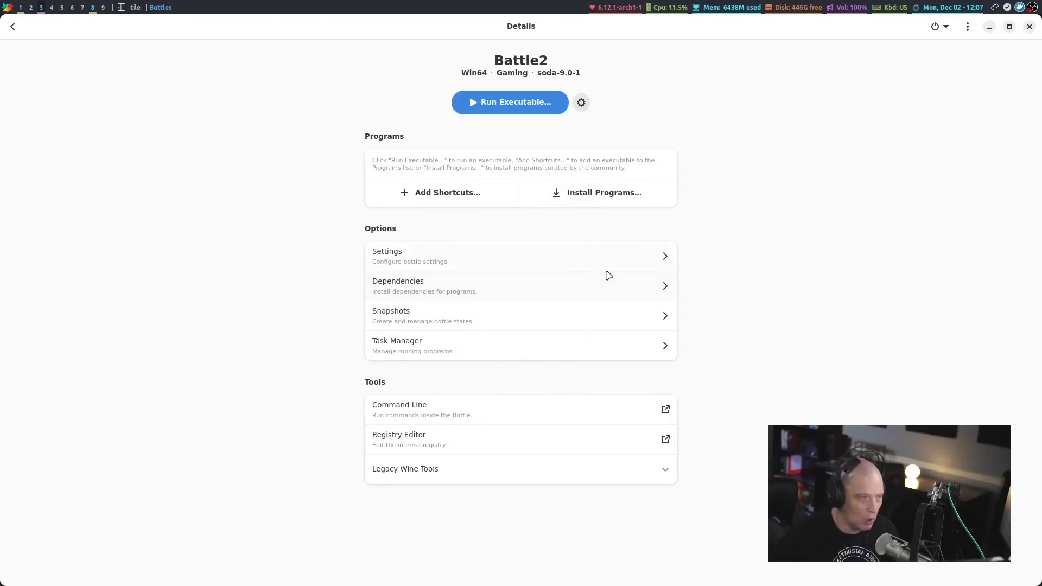
click(567, 194)
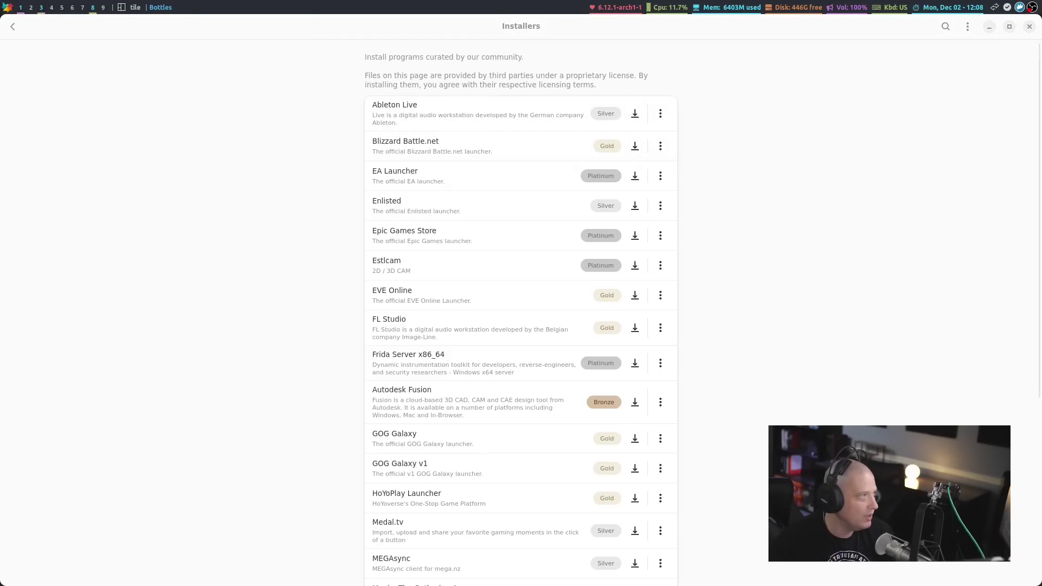
click(13, 27)
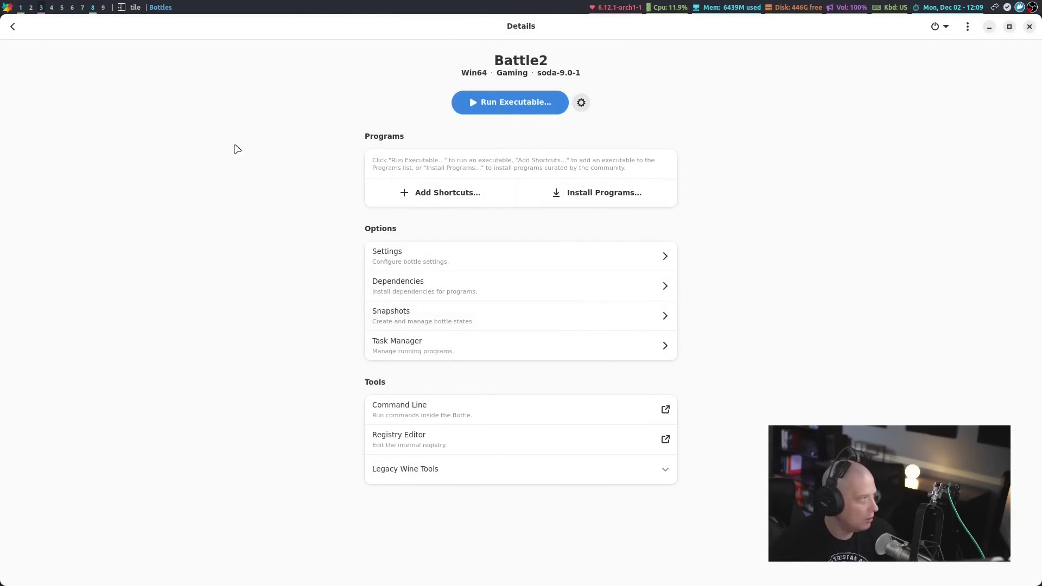
click(13, 28)
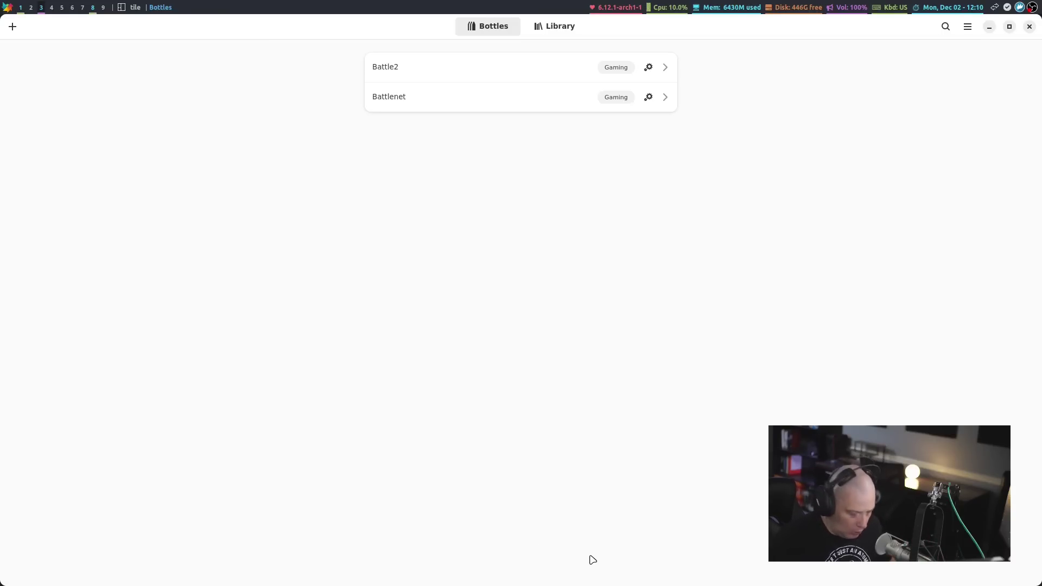
Launch PCManFM, adjust the window layout, and close a stray terminal window
key(super+d)
text(pc)
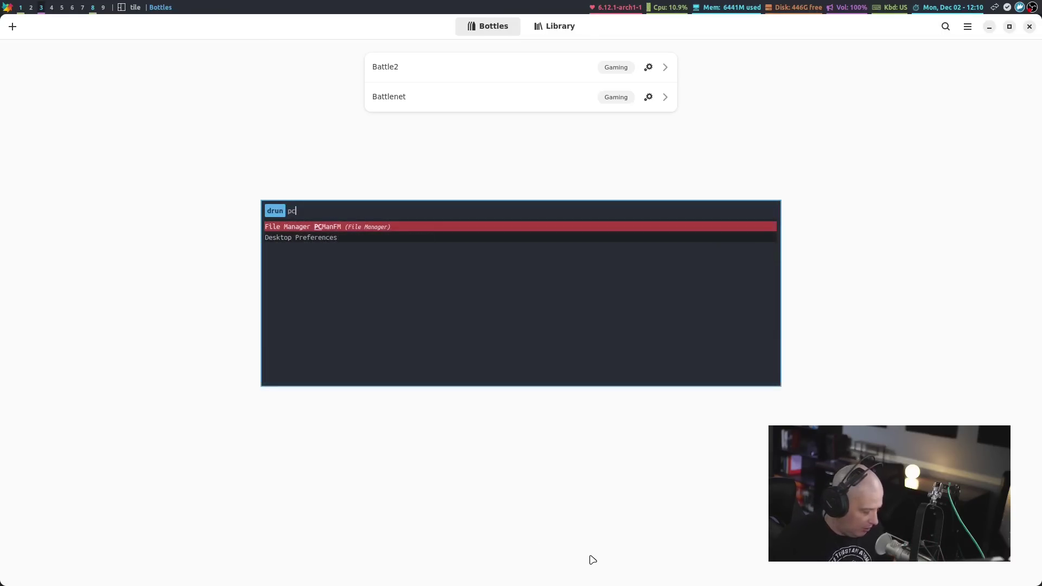
key(Return)
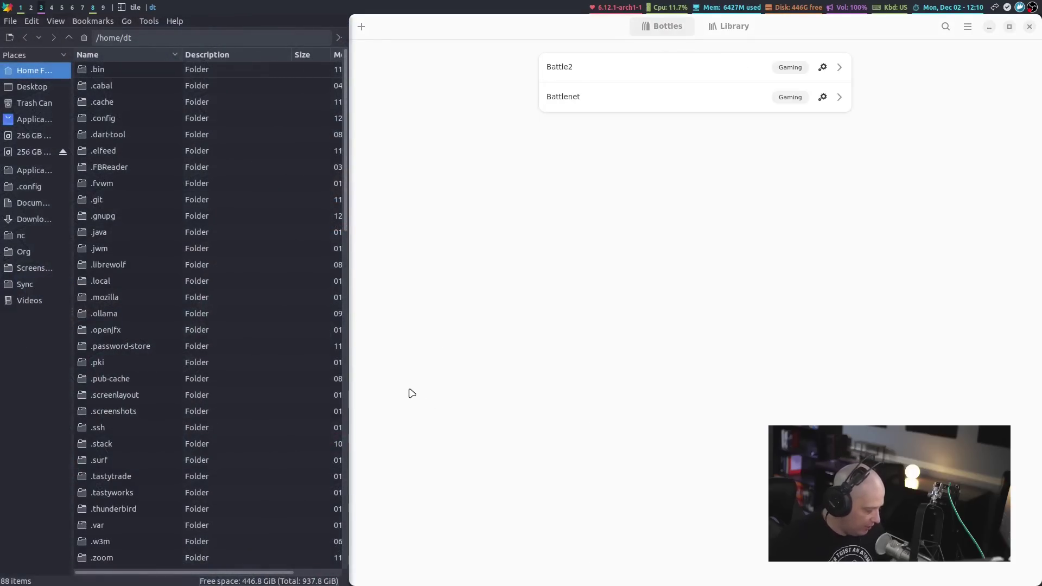
key(super+Tab)
key(super+Return)
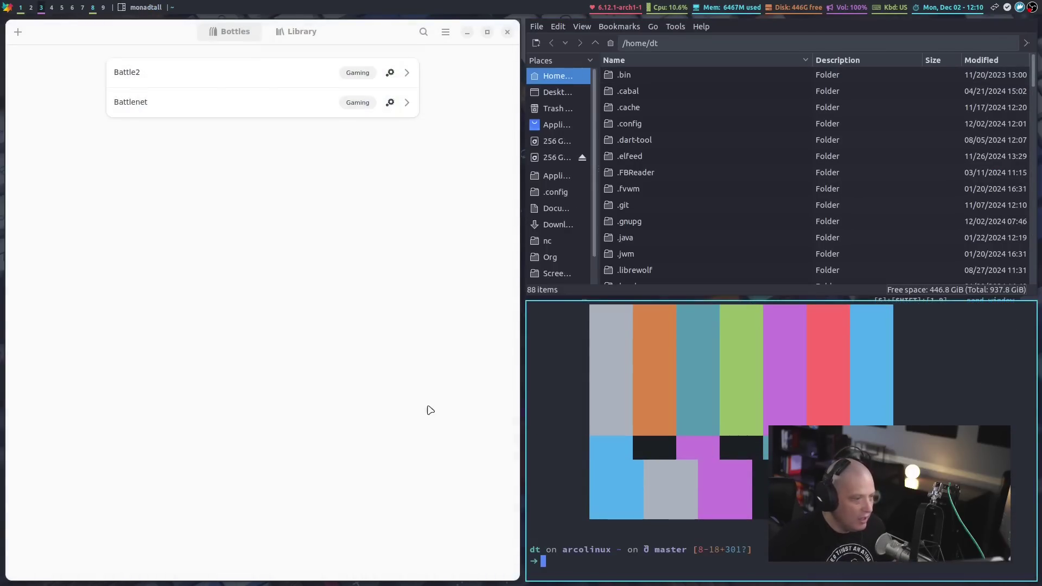
key(super+shift+c)
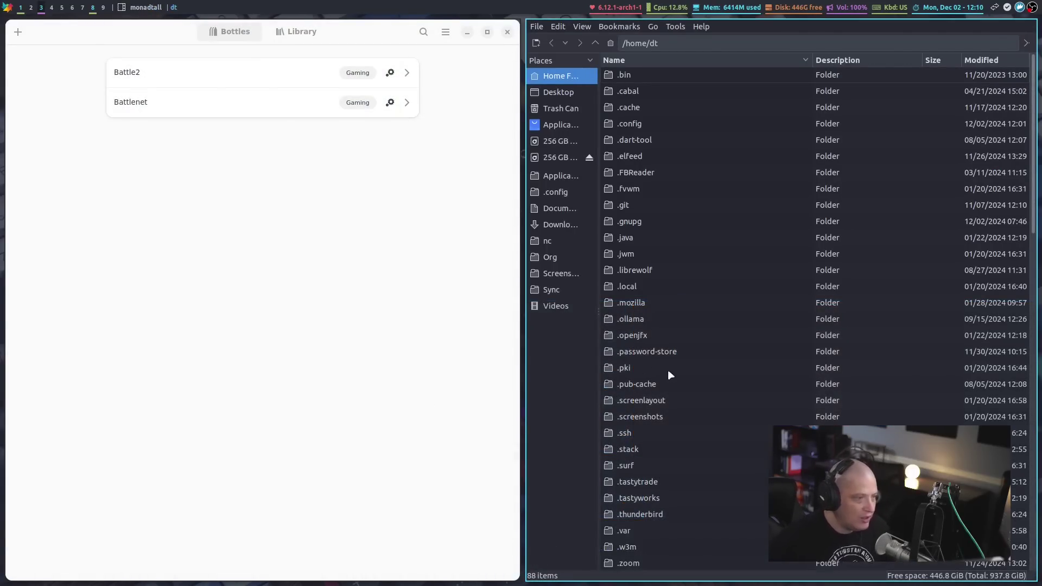
scroll(669, 375, down, 2)
scroll(662, 377, down, 3)
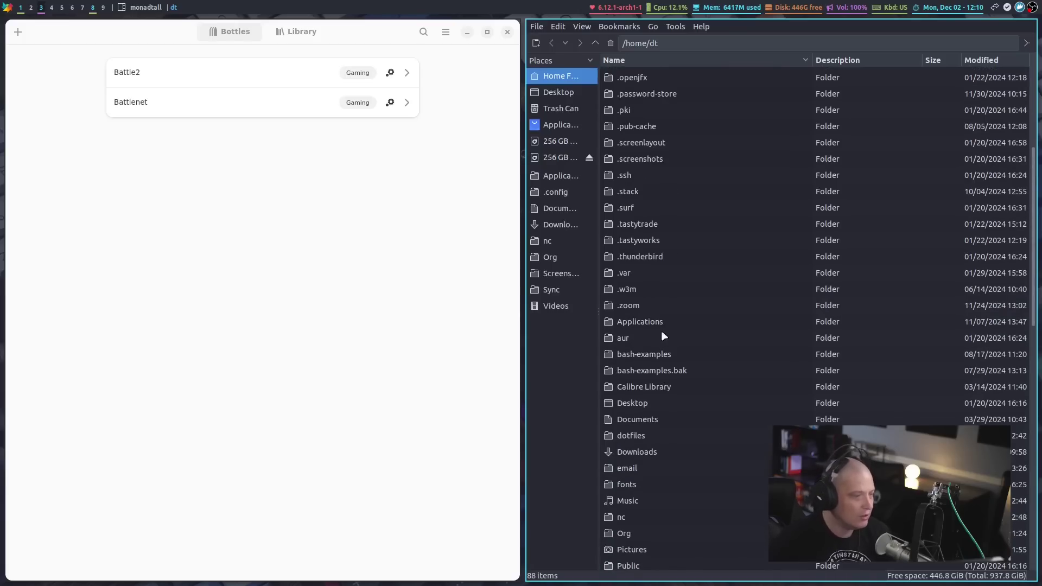
Navigate into ~/.var/app/com.usebottles.bottles/data/bottles/bottles
double_click(640, 276)
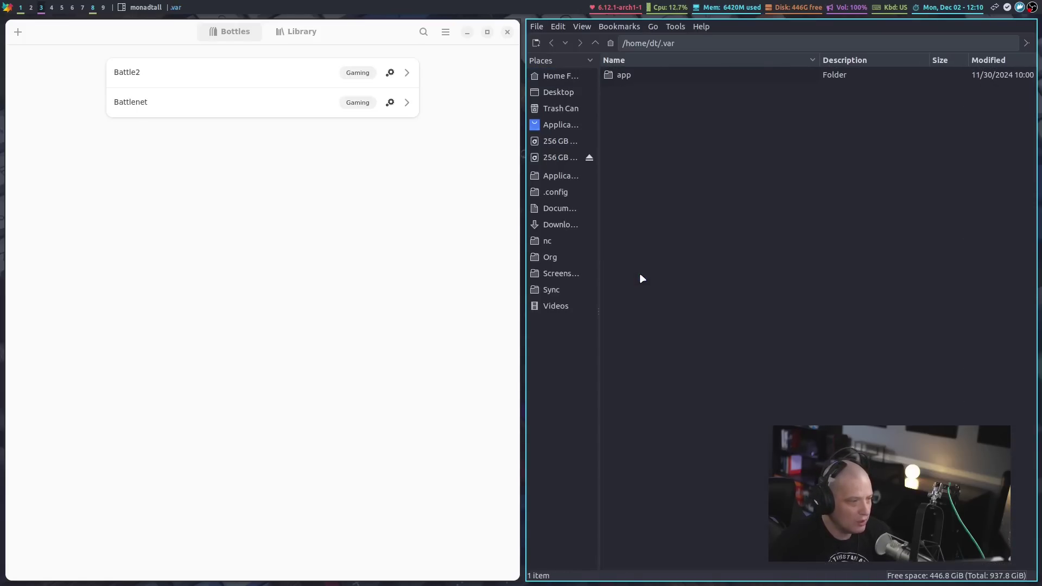
double_click(628, 78)
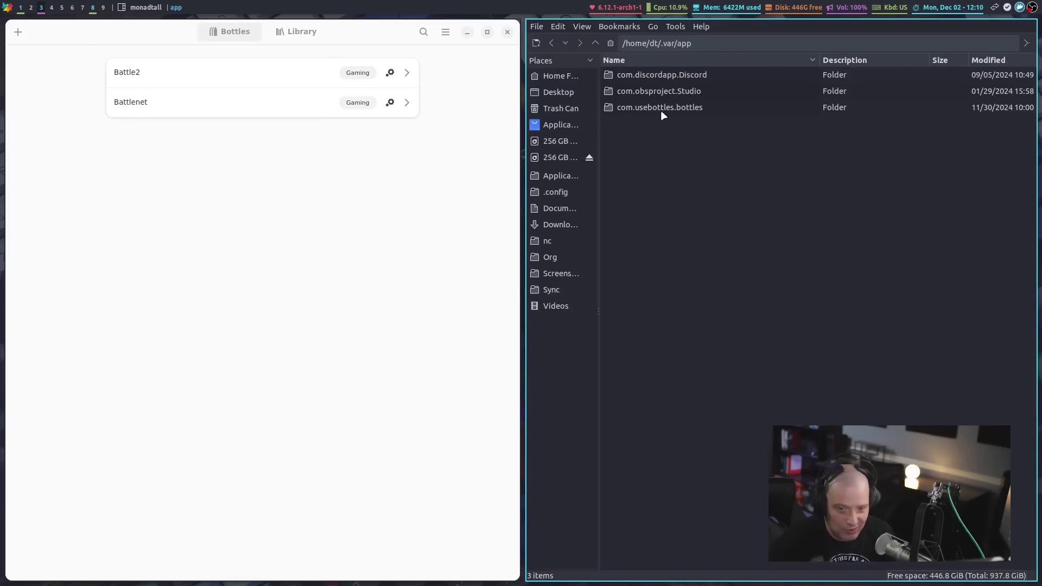
double_click(660, 111)
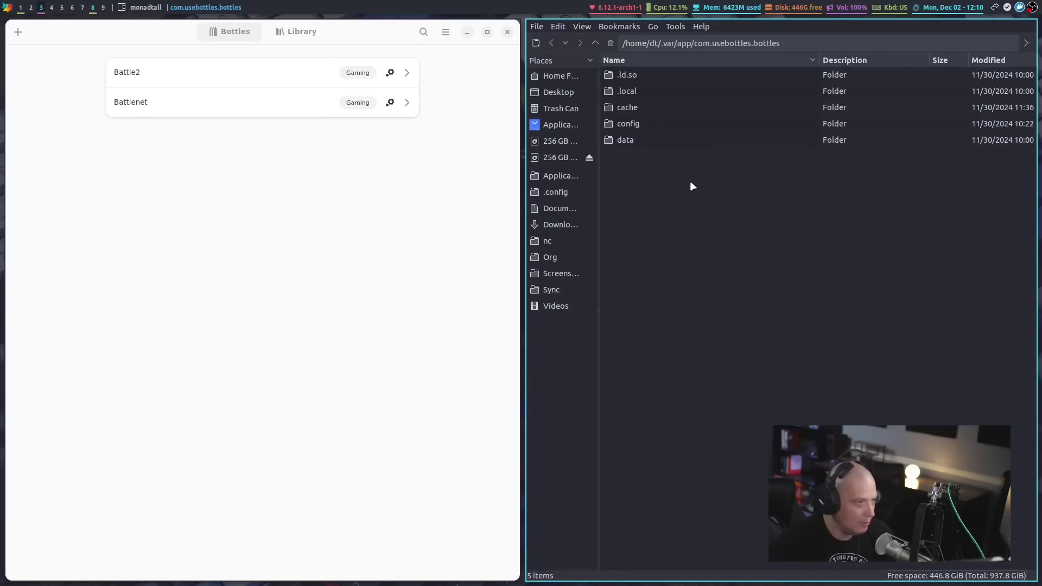
double_click(628, 140)
click(628, 79)
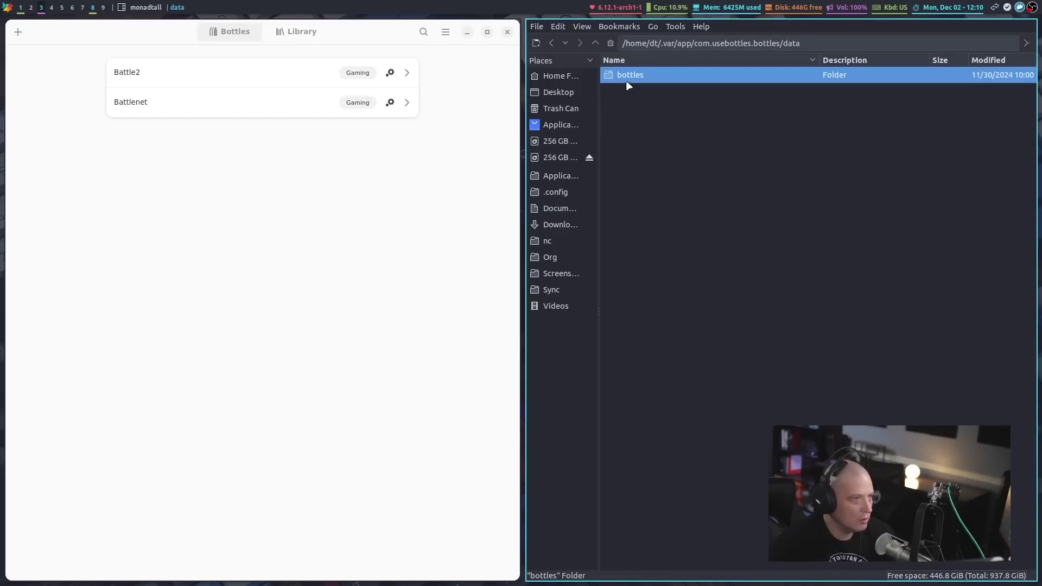
double_click(626, 81)
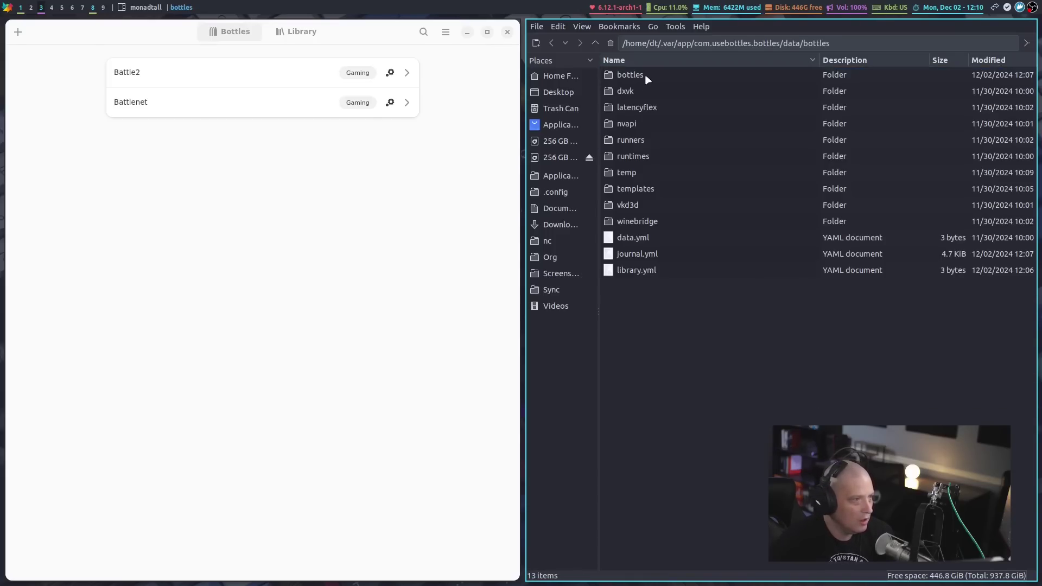
double_click(645, 74)
Move the Battle2 folder to the trash and close the file manager windows
click(641, 78)
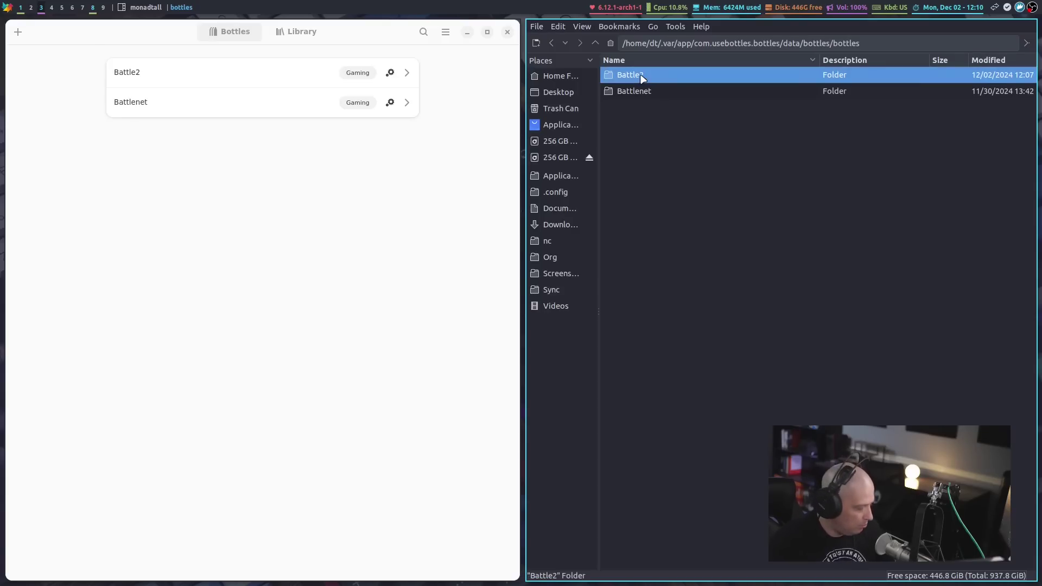
key(Delete)
click(859, 317)
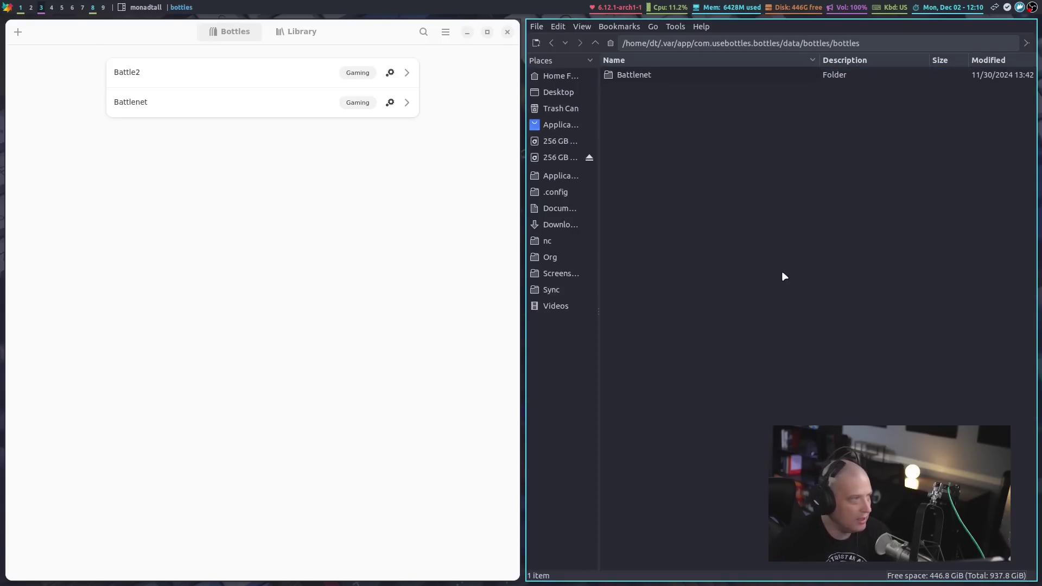
key(super+shift+c)
key(super+shift+c)
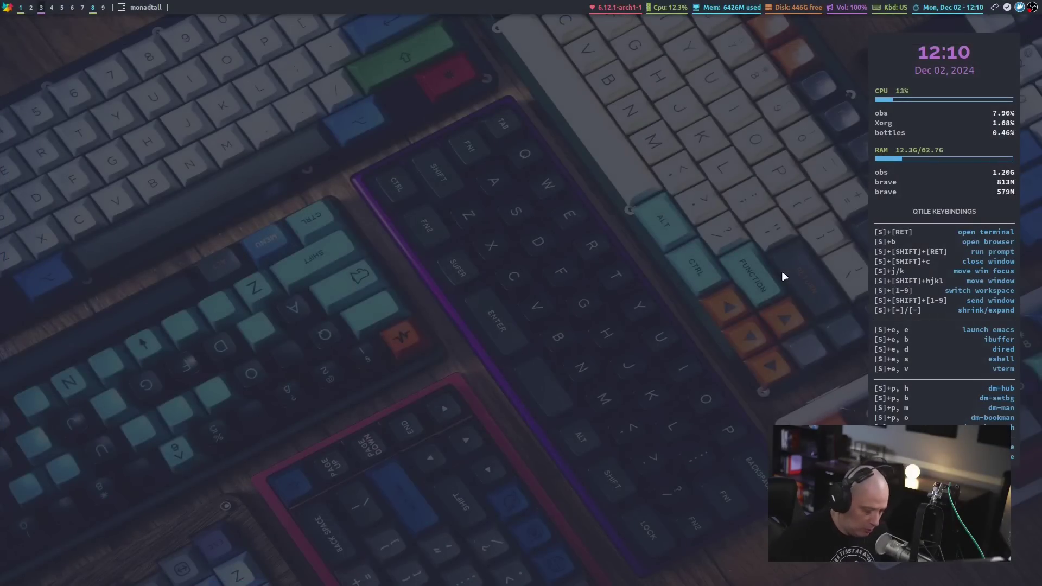
Relaunch Bottles, run Battle.net from the Battlenet bottle, and dismiss the What's New popup
key(super+shift+Return)
text(bottles)
key(Return)
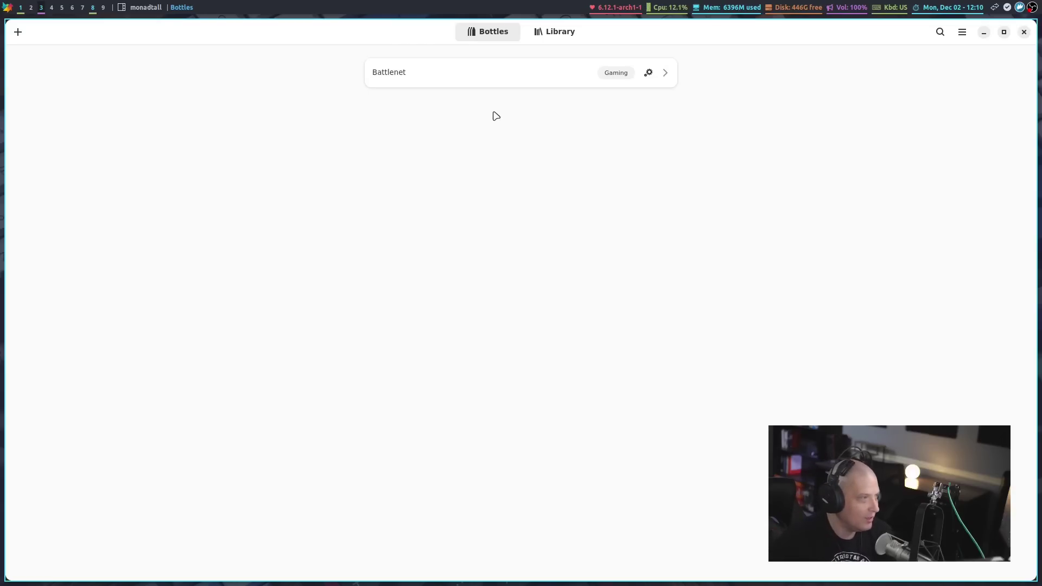
click(386, 74)
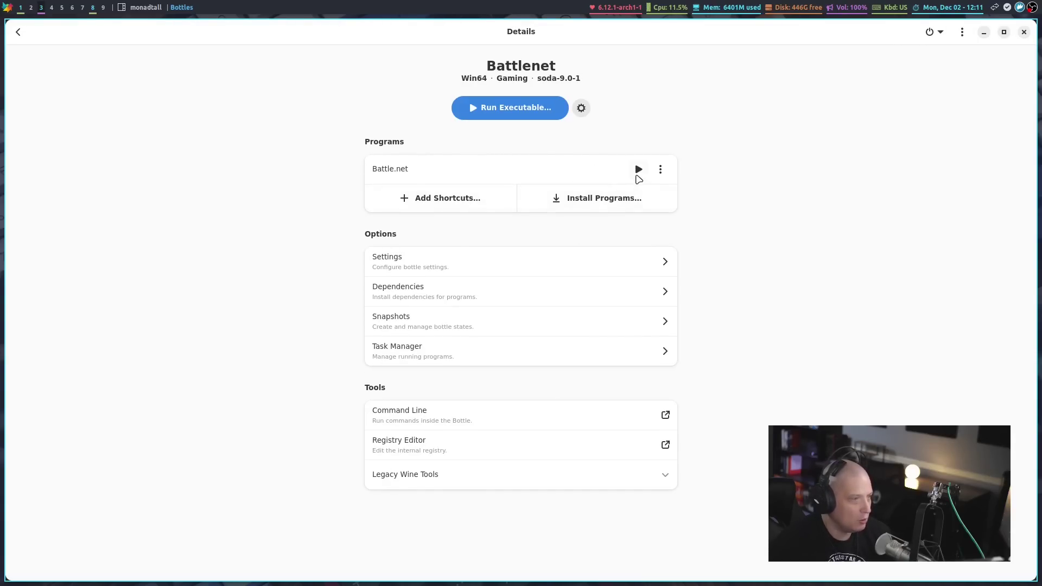
click(637, 171)
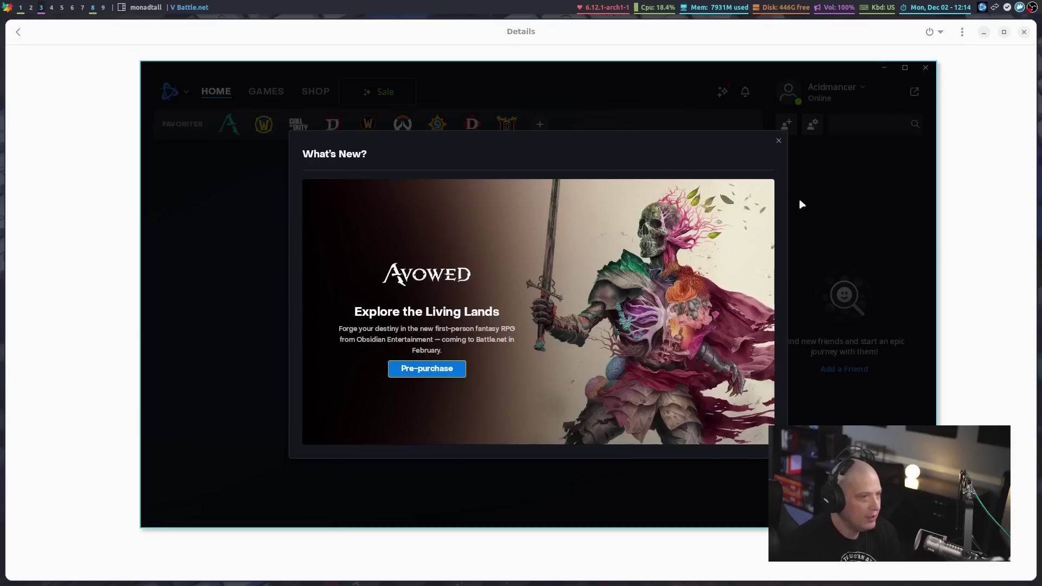
click(779, 141)
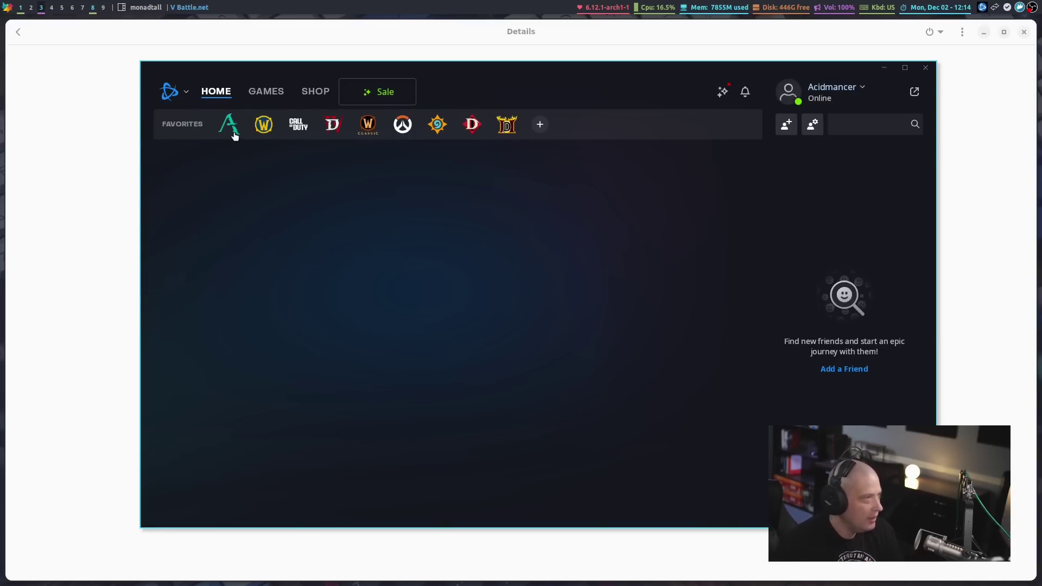
Show the library of owned games under the GAMES tab
click(267, 94)
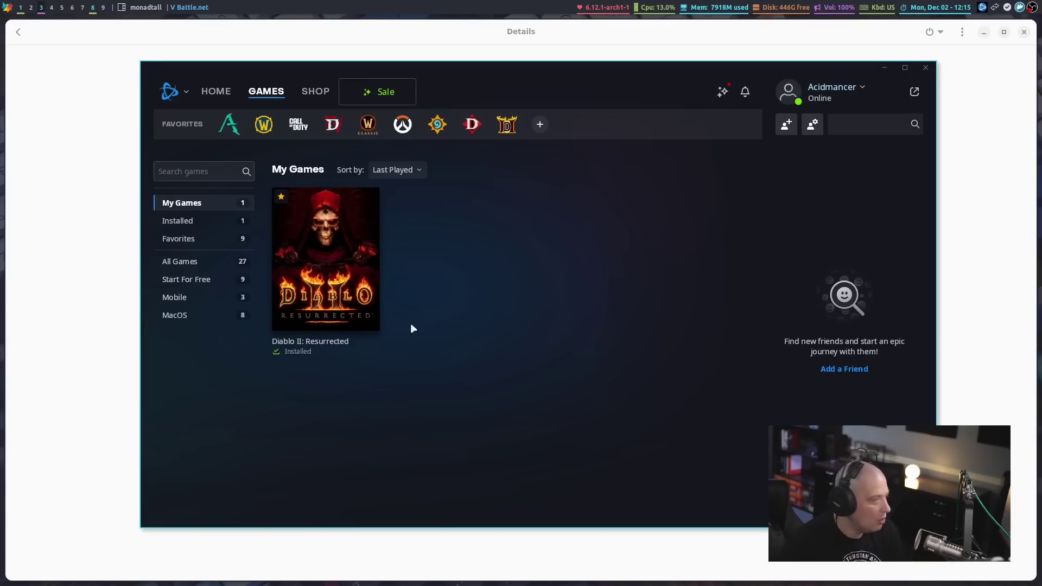
Launch Diablo II: Resurrected from its game page with Play
click(352, 276)
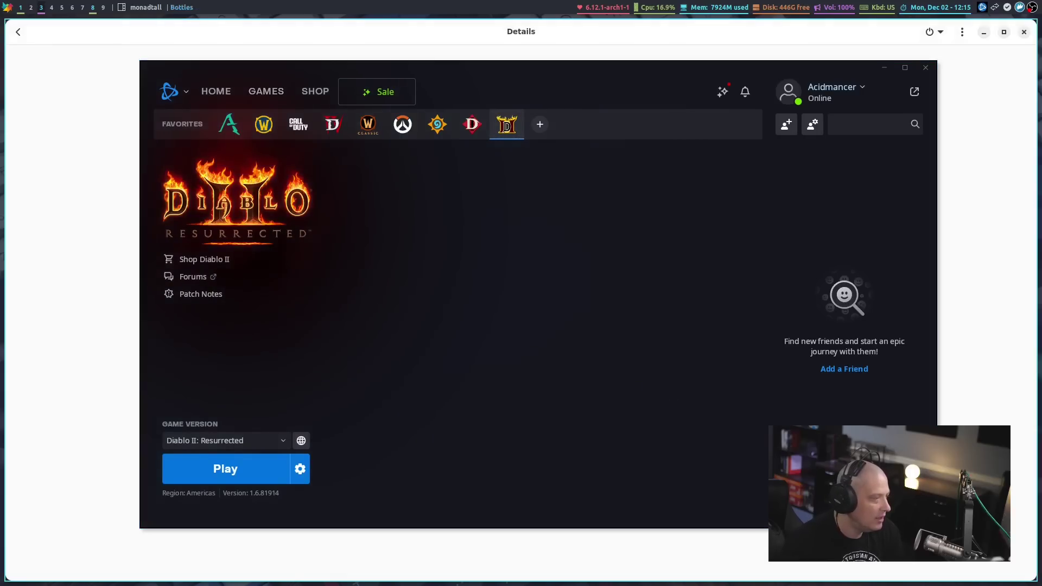
click(255, 470)
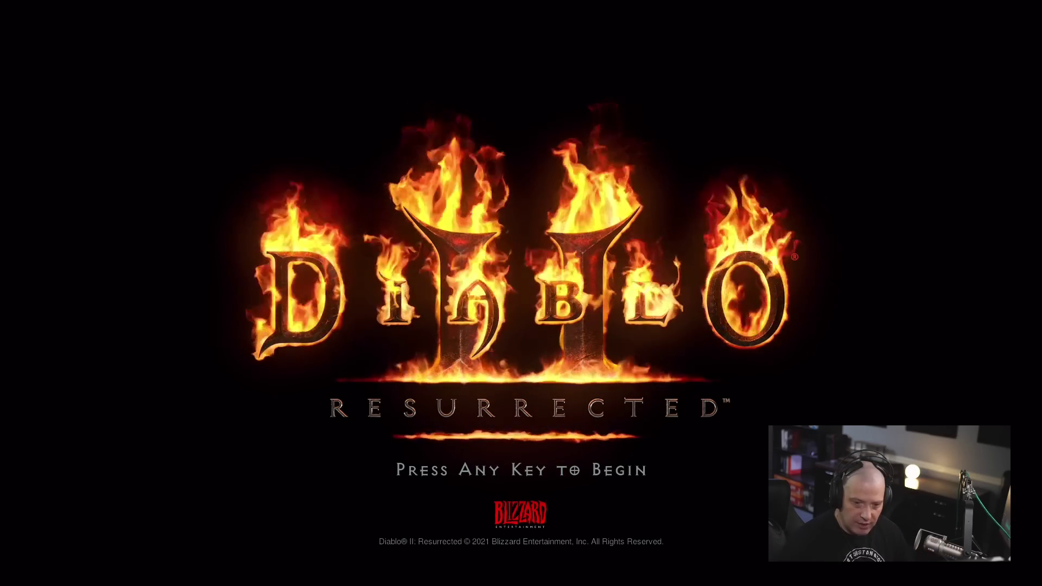
Connect to Battle.net from the title screen to reach character selection
click(698, 411)
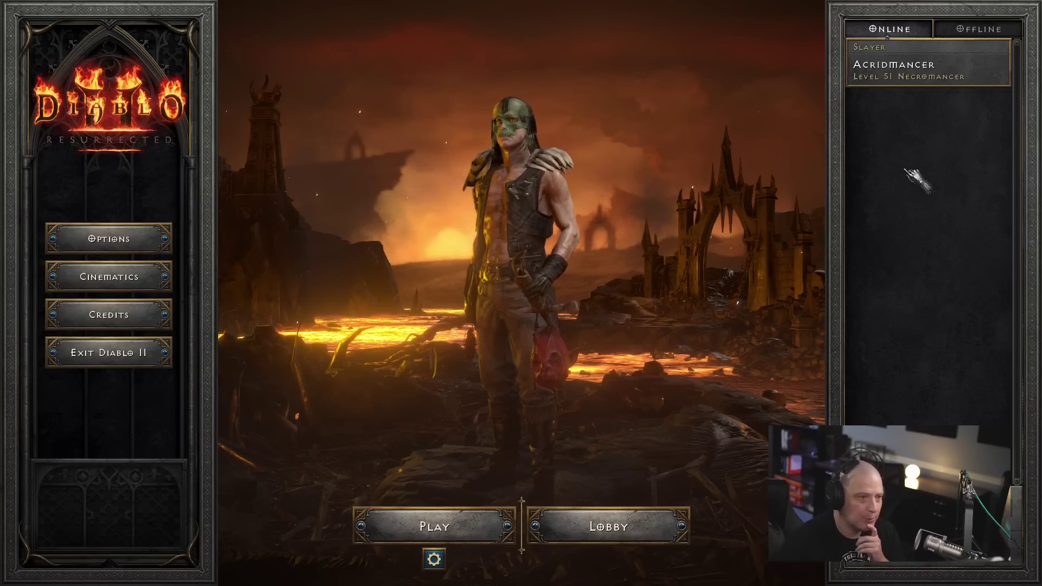
Start a game with the Necromancer on a chosen difficulty, walk to the waypoint, and bring up the game menu
click(471, 527)
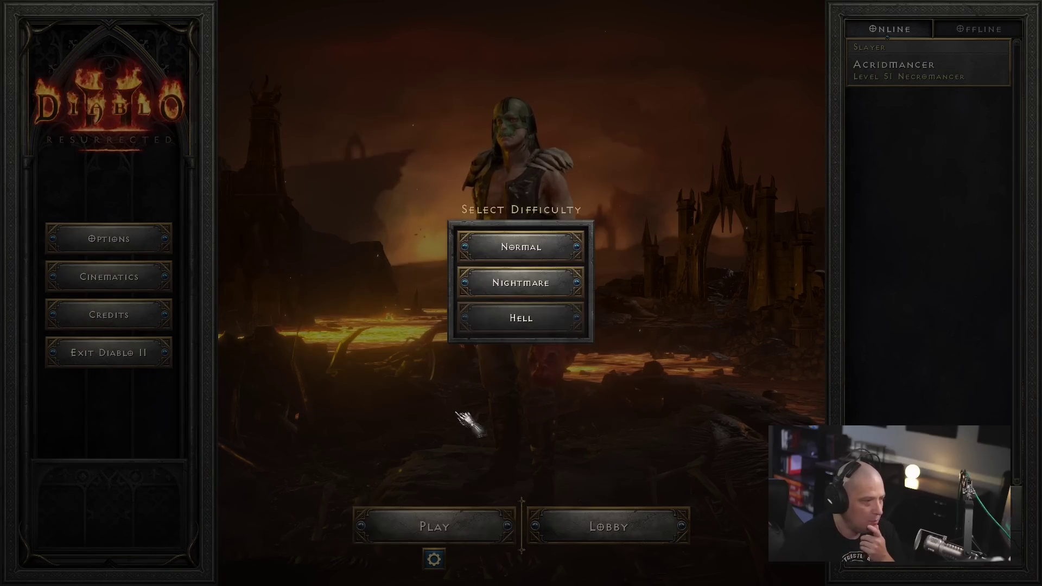
click(570, 320)
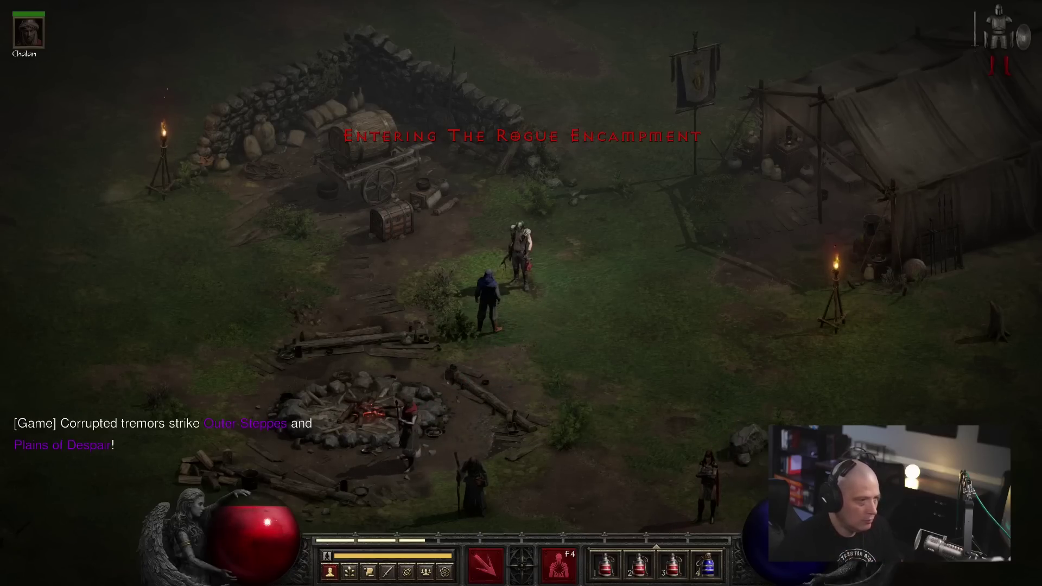
click(819, 372)
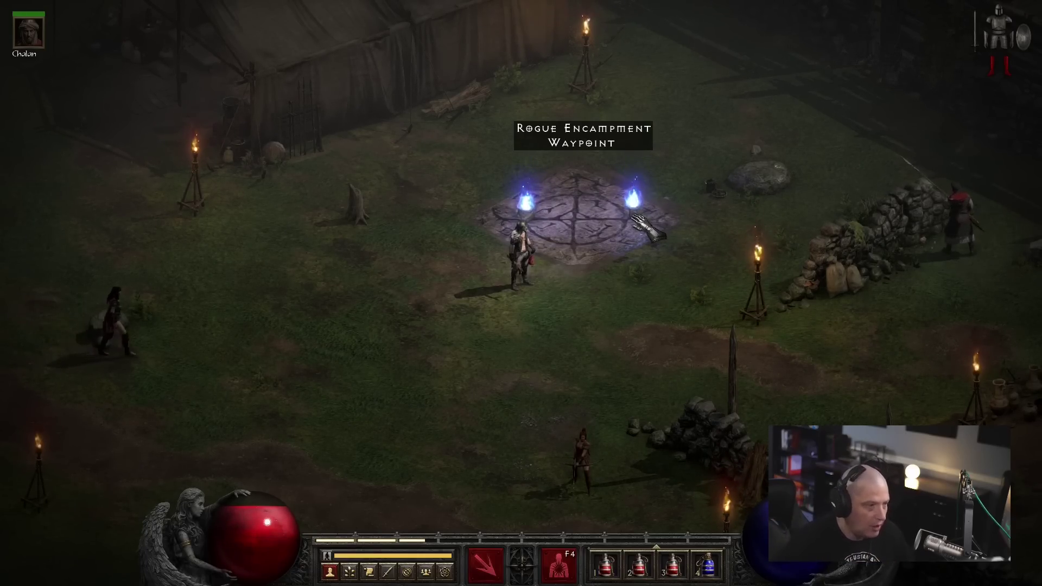
key(p)
key(p)
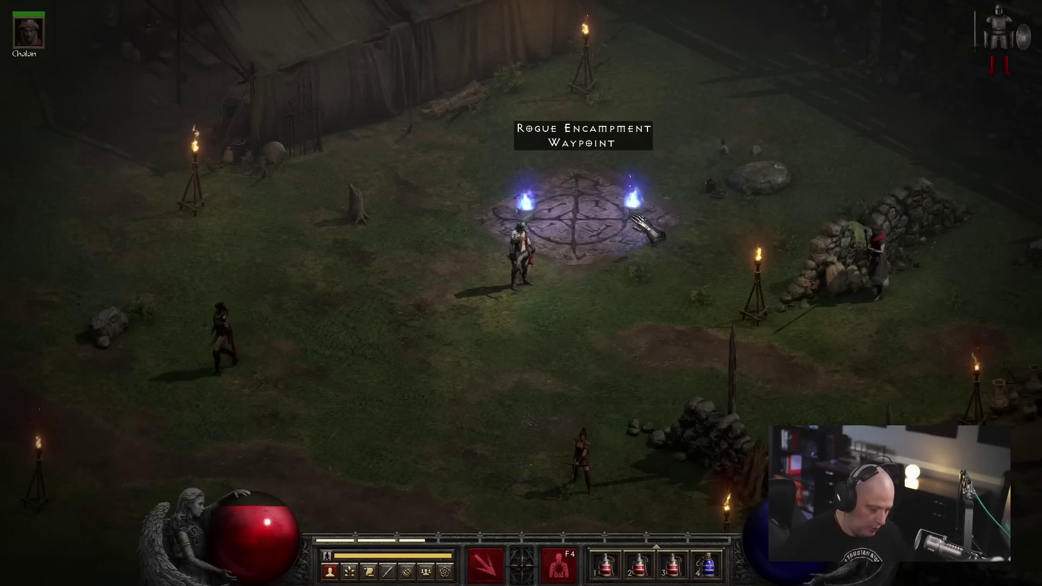
Reach the Controls key-binding page of the in-game Options
key(Escape)
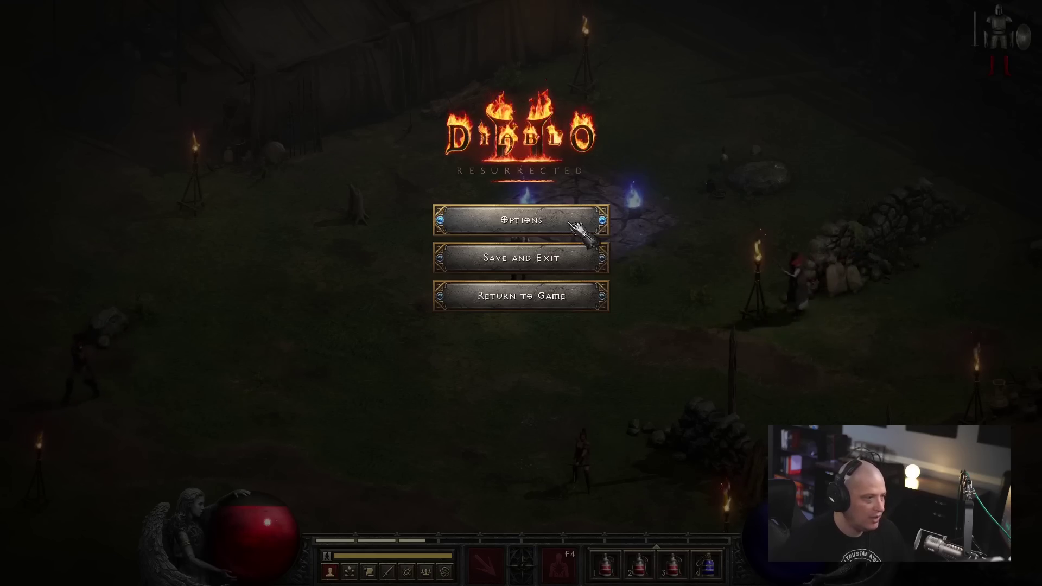
click(570, 224)
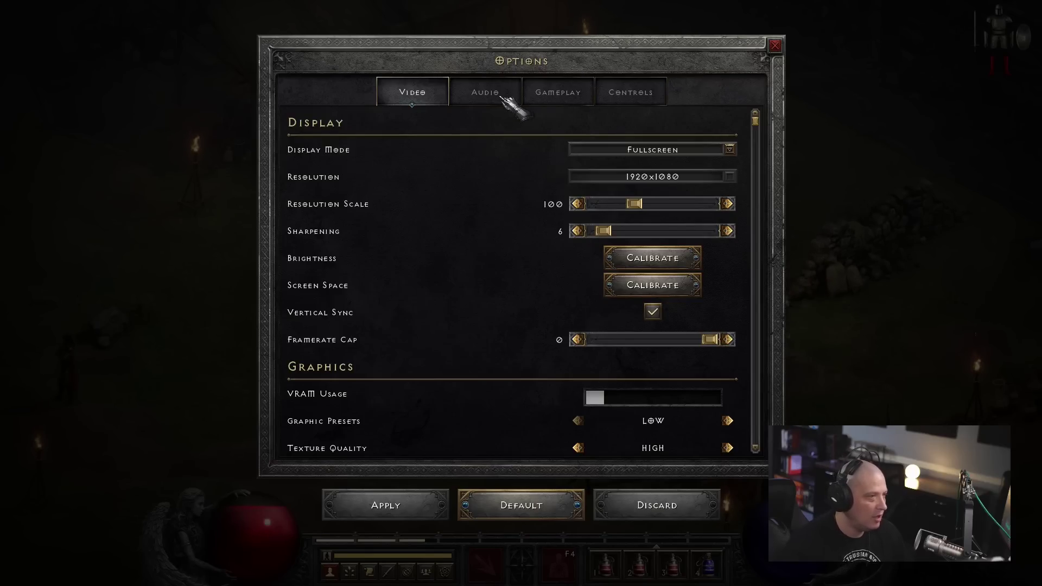
click(626, 94)
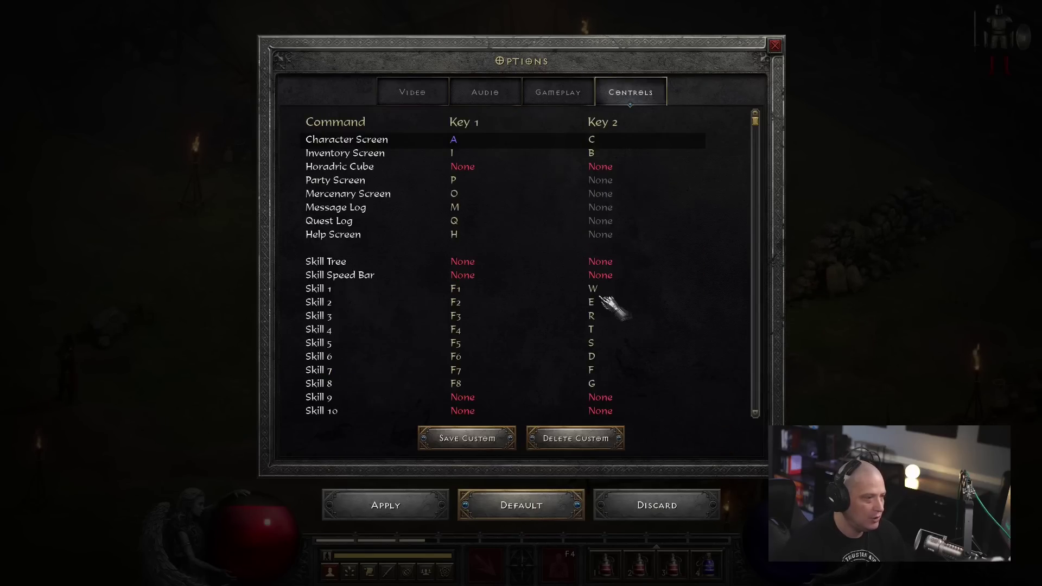
scroll(689, 297, down, 6)
scroll(689, 296, down, 3)
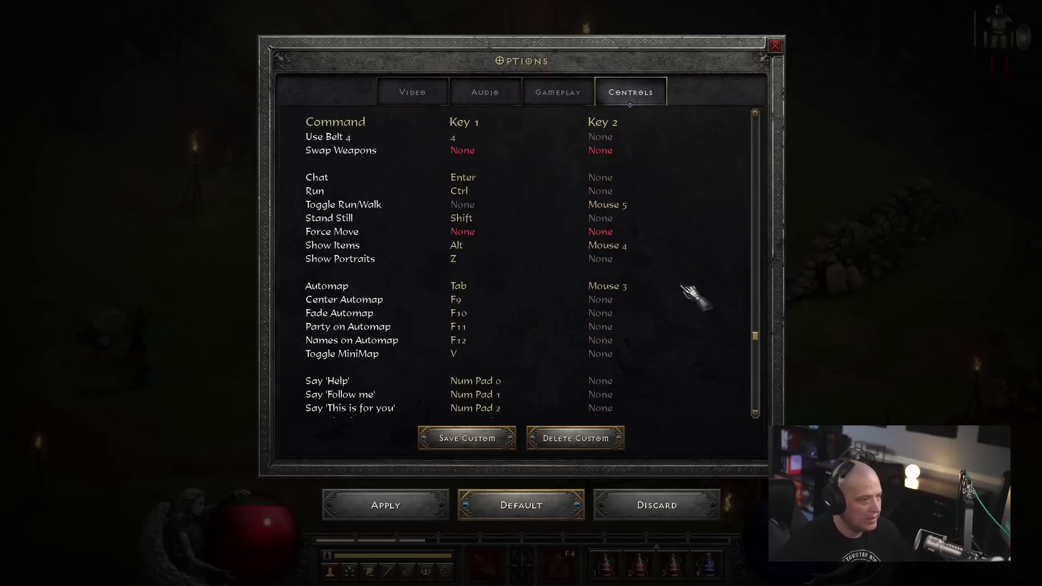
scroll(689, 296, down, 3)
scroll(690, 296, up, 2)
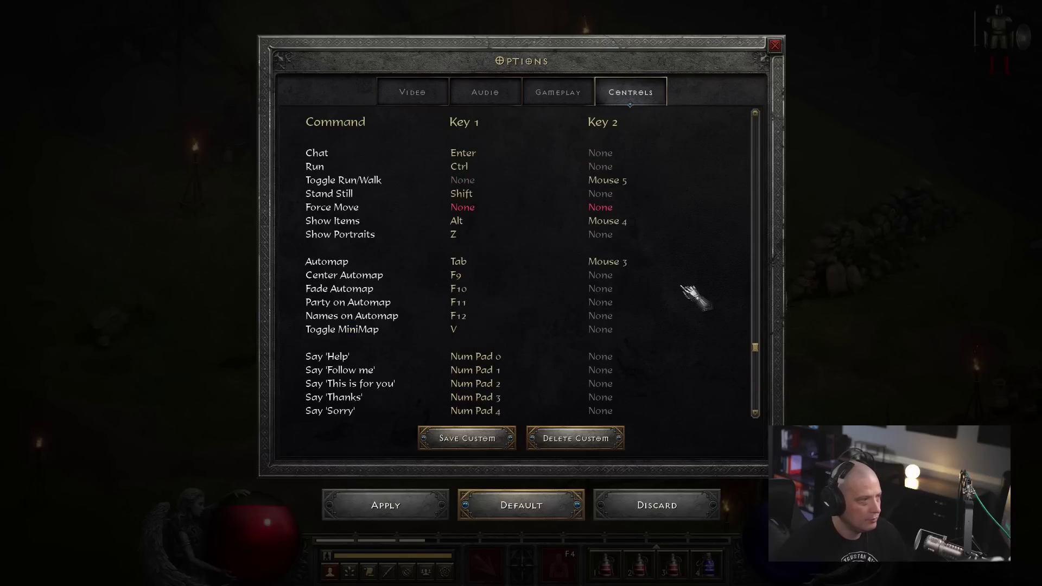
scroll(689, 297, down, 3)
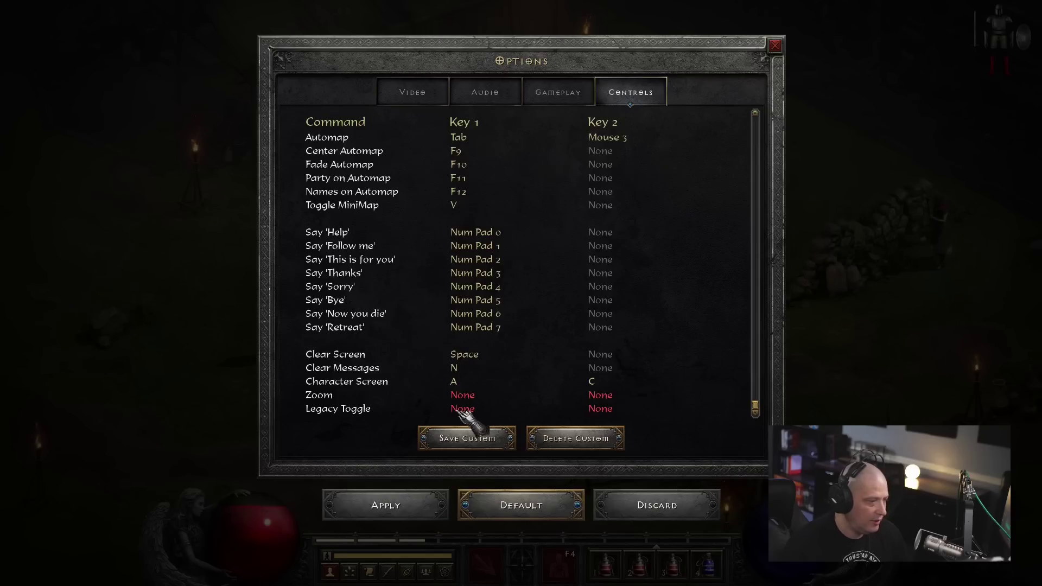
Bind L to Legacy Toggle, save the custom bindings over the old ones and apply
key(l)
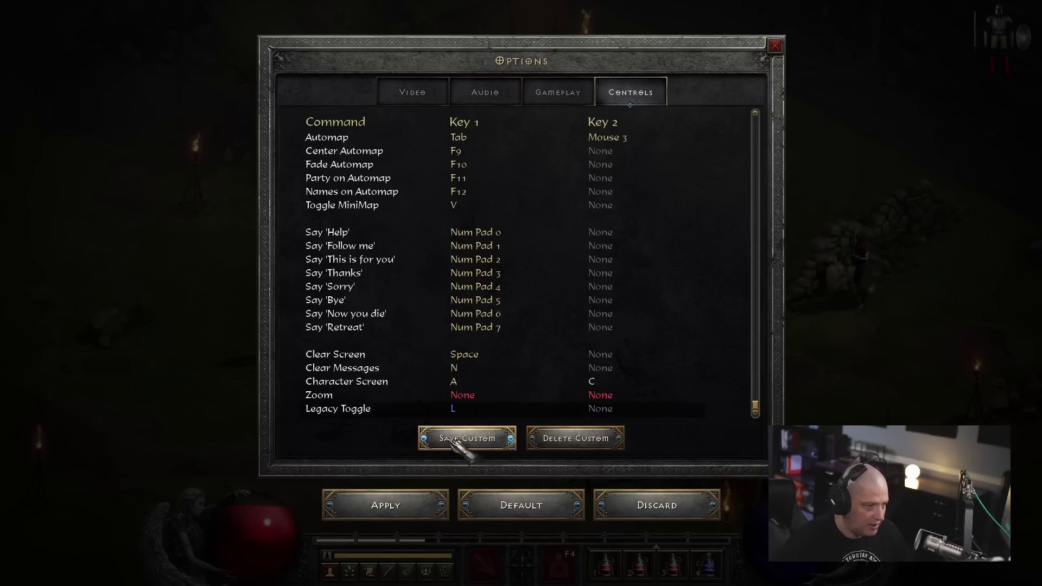
click(466, 440)
click(440, 314)
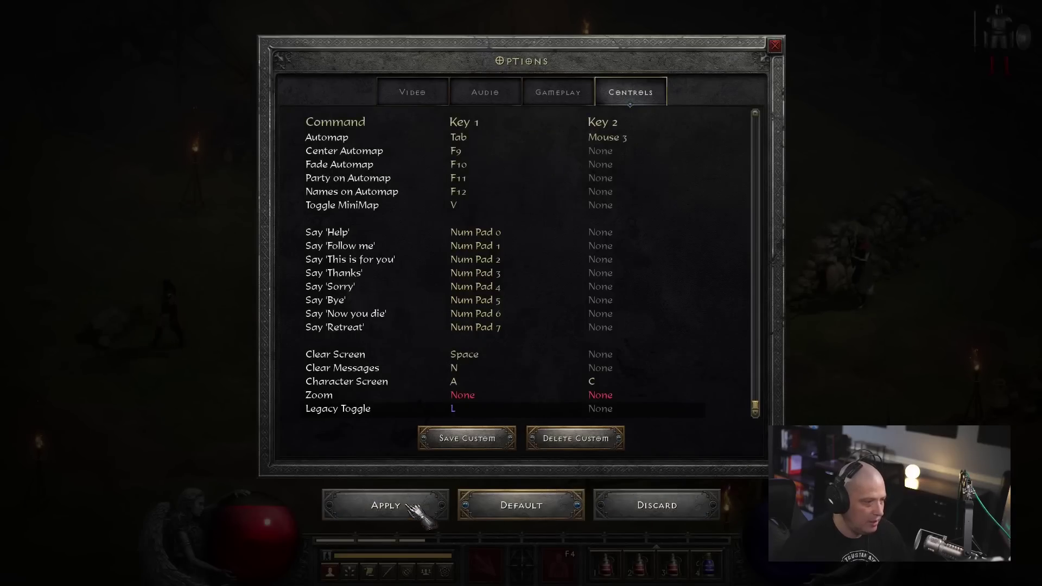
click(774, 46)
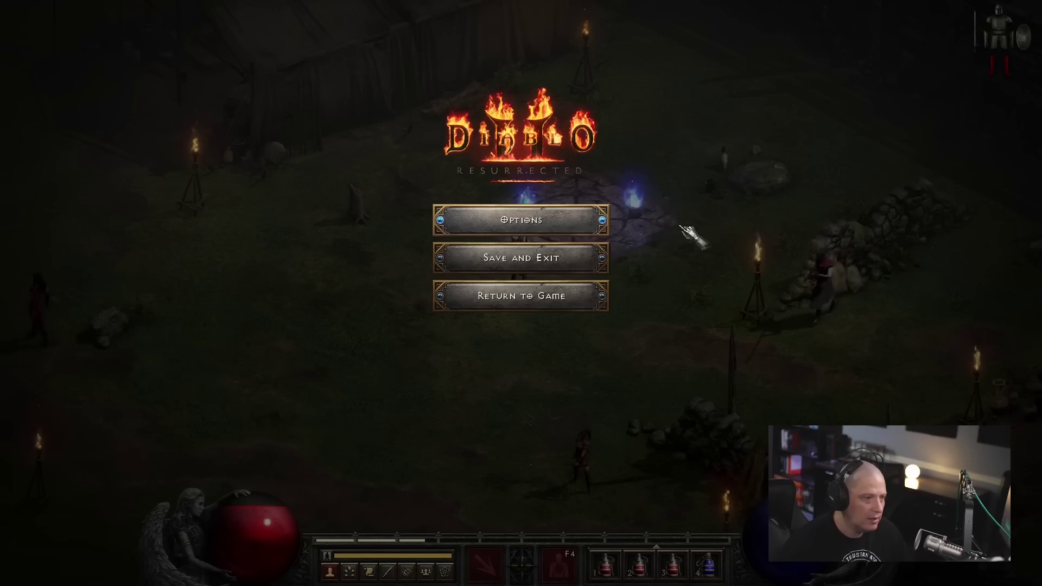
Back in camp, switch to legacy graphics, walk beside Kashya, then return to remastered graphics
key(Escape)
key(l)
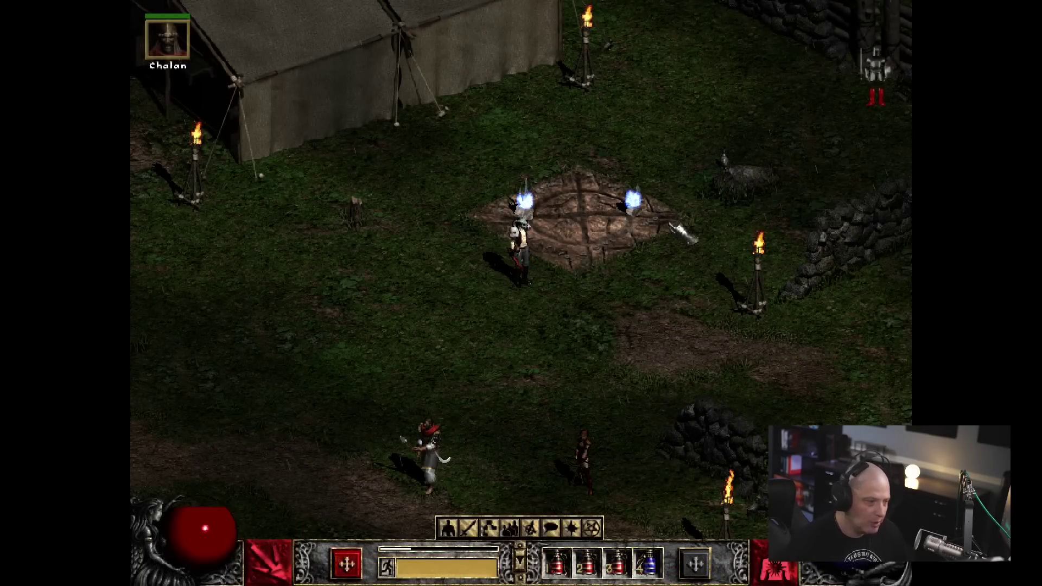
click(682, 234)
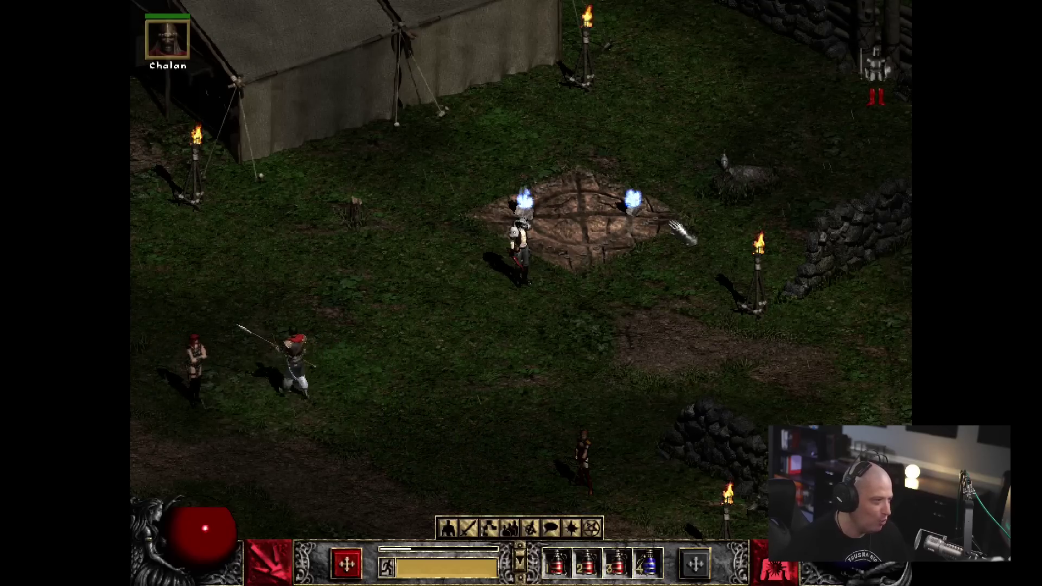
key(g)
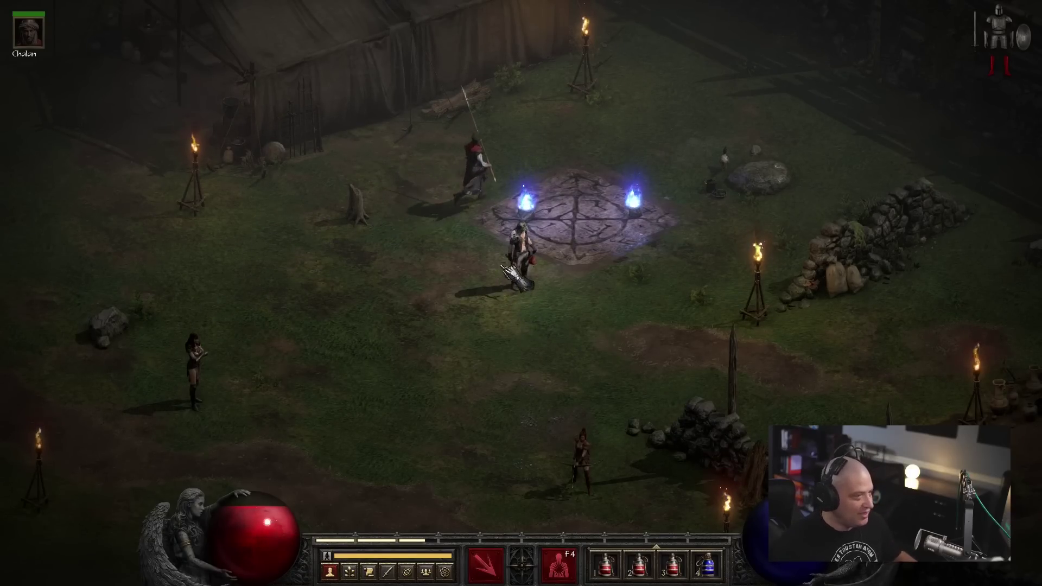
Take the waypoint to Catacombs Level 2 and run off toward the upper right
click(619, 207)
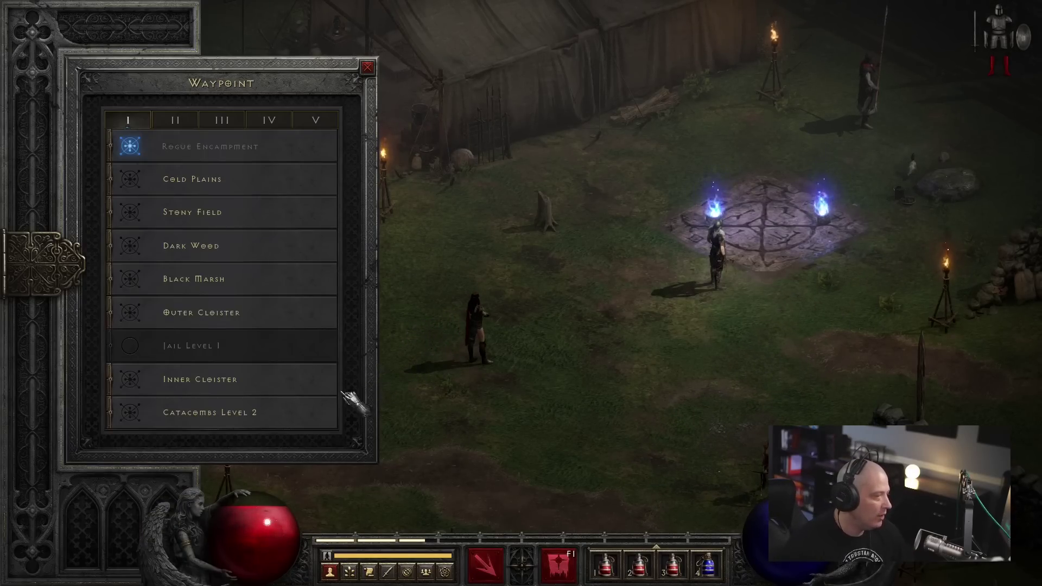
click(269, 415)
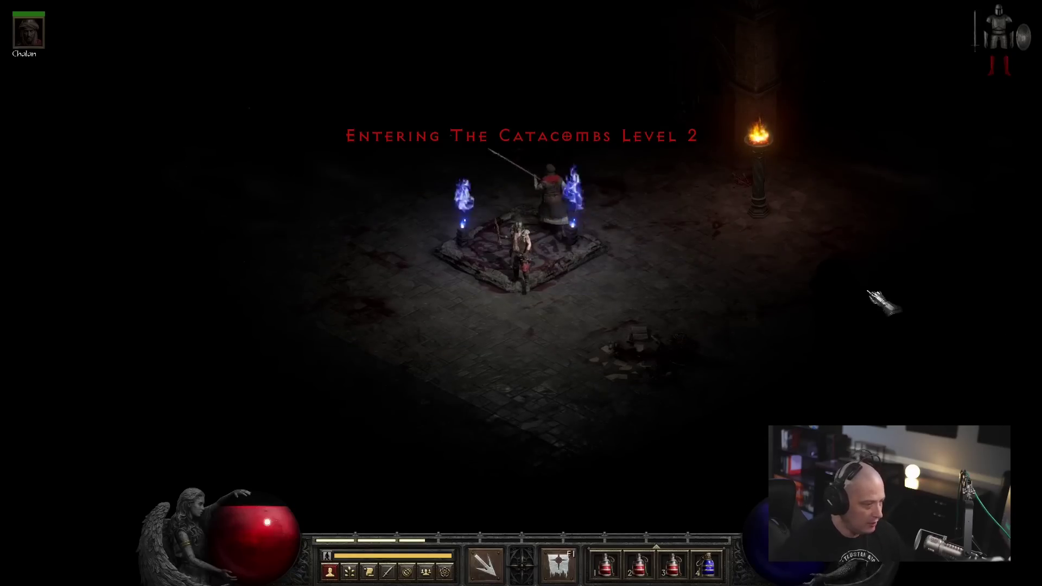
click(743, 244)
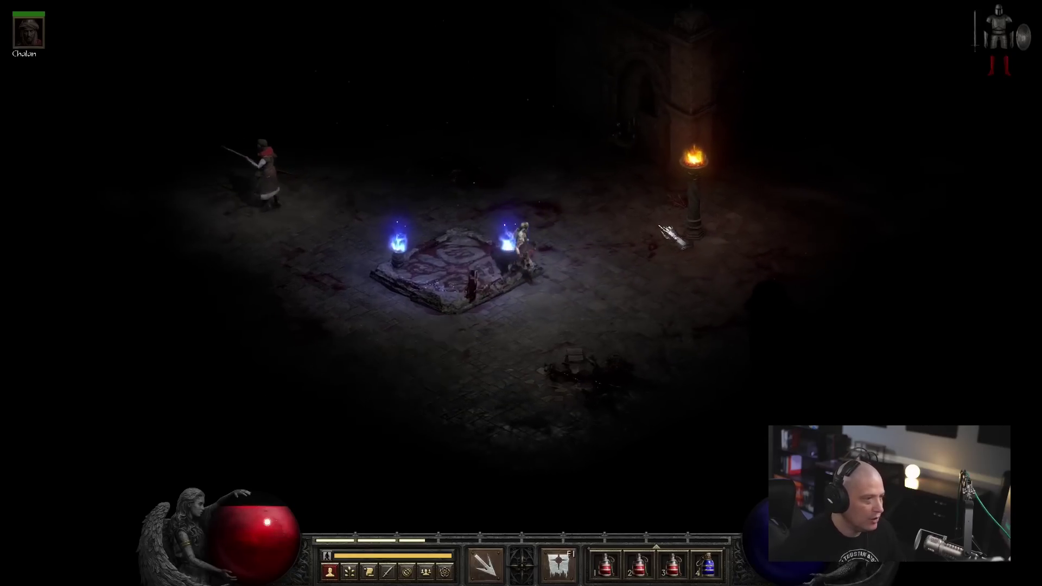
mouse_move(668, 235)
mouse_down()
mouse_move(757, 253)
mouse_move(635, 275)
mouse_move(525, 466)
mouse_move(570, 283)
mouse_up()
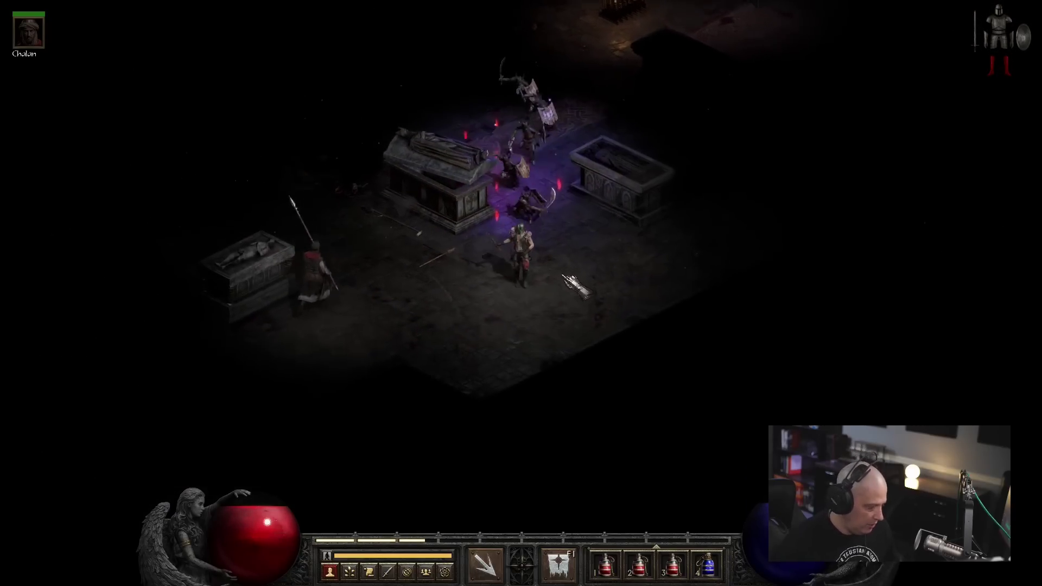
Cast Poison Nova on nearby enemies and raise skeletons from the corpses while advancing
key(F2)
right_click(571, 291)
click(600, 279)
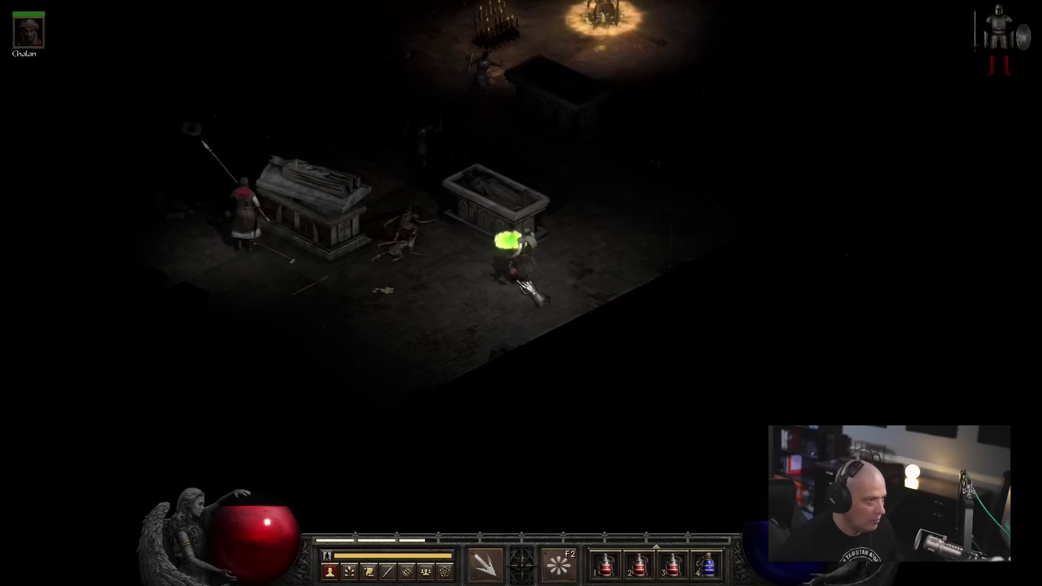
key(F5)
right_click(401, 150)
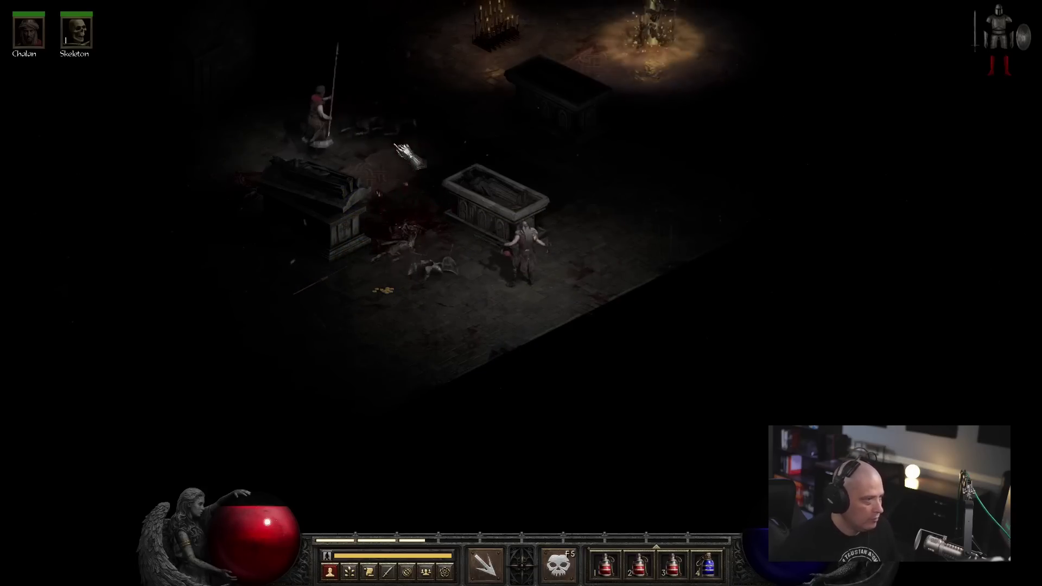
right_click(396, 130)
click(581, 181)
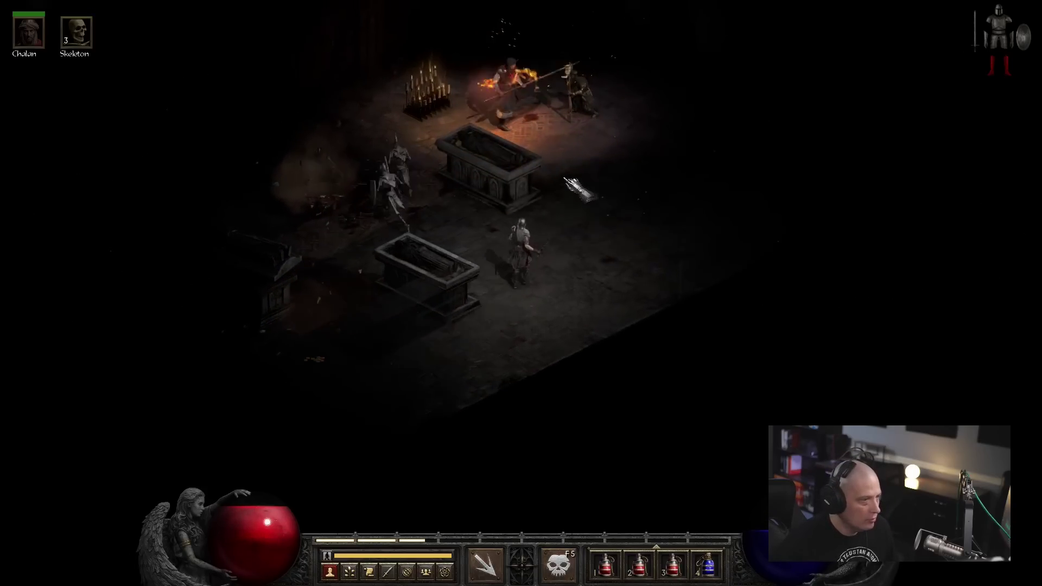
key(F1)
Open the closed doors into the tomb room, poisoning enemies, and open a casket
click(747, 220)
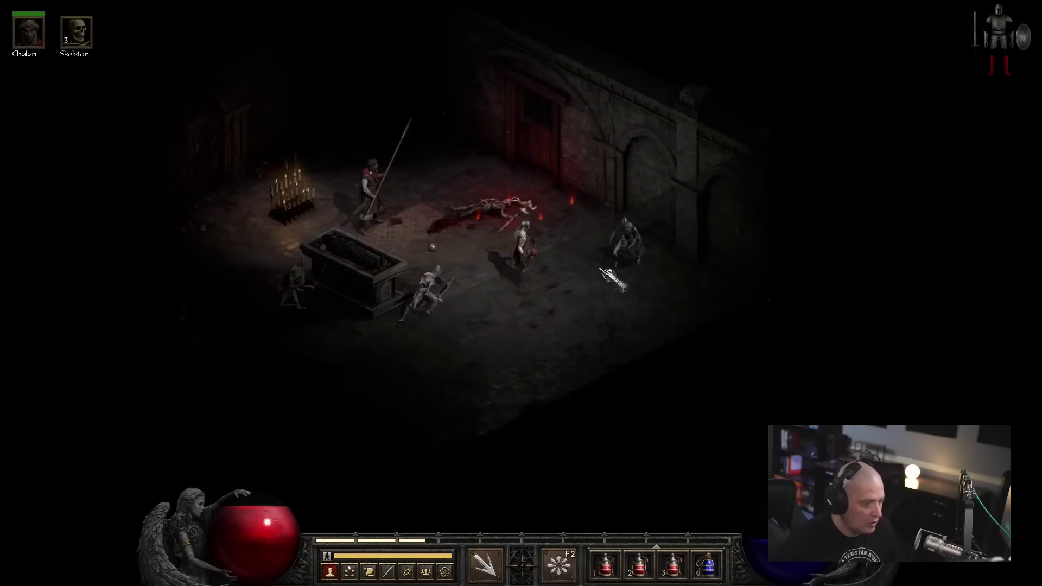
click(509, 217)
click(513, 219)
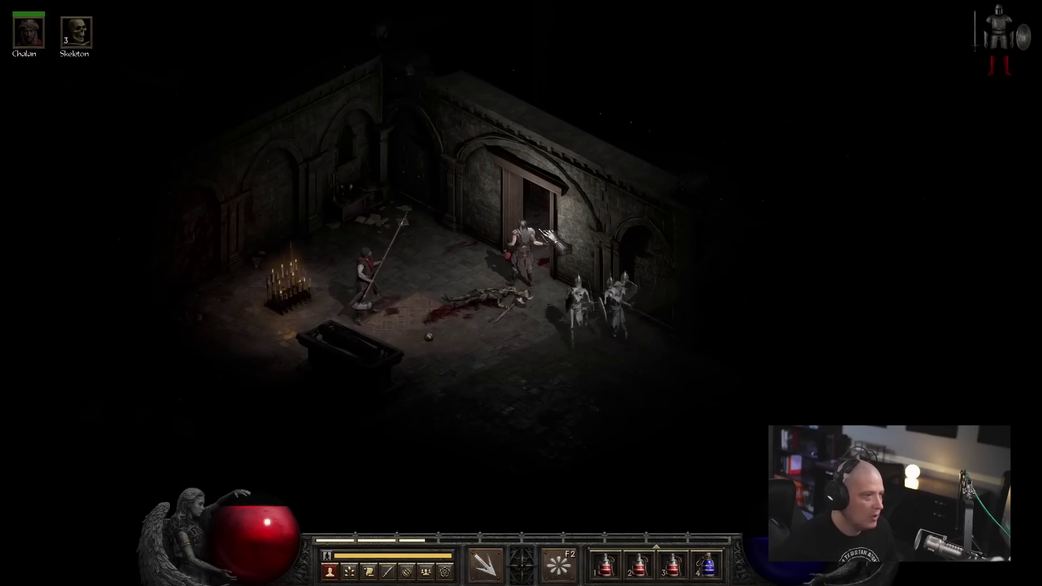
click(633, 240)
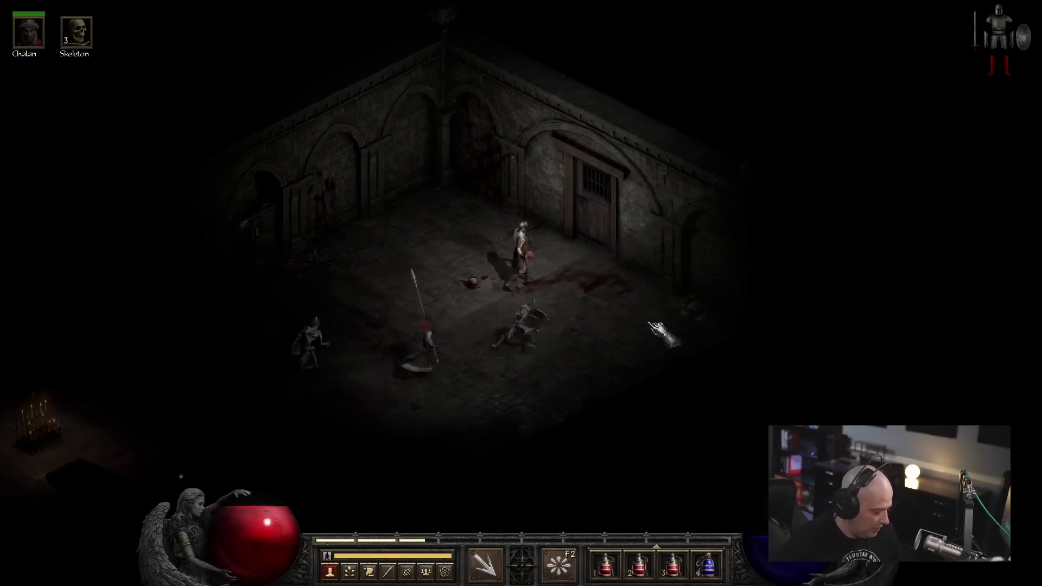
right_click(566, 204)
click(562, 212)
click(649, 242)
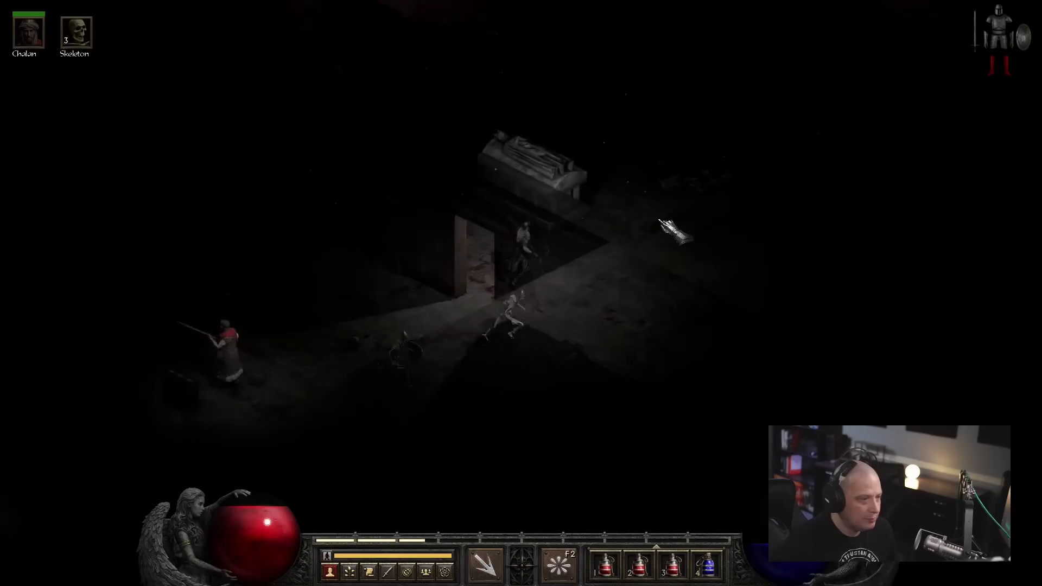
click(440, 220)
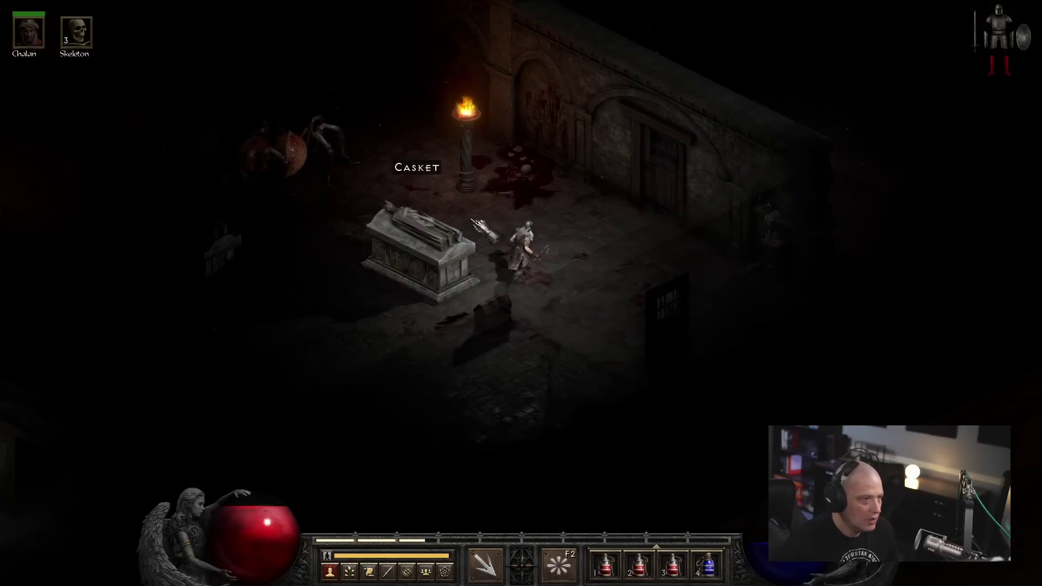
Hit the spiders near the caskets with poison bursts and head deeper into the crypt
click(391, 299)
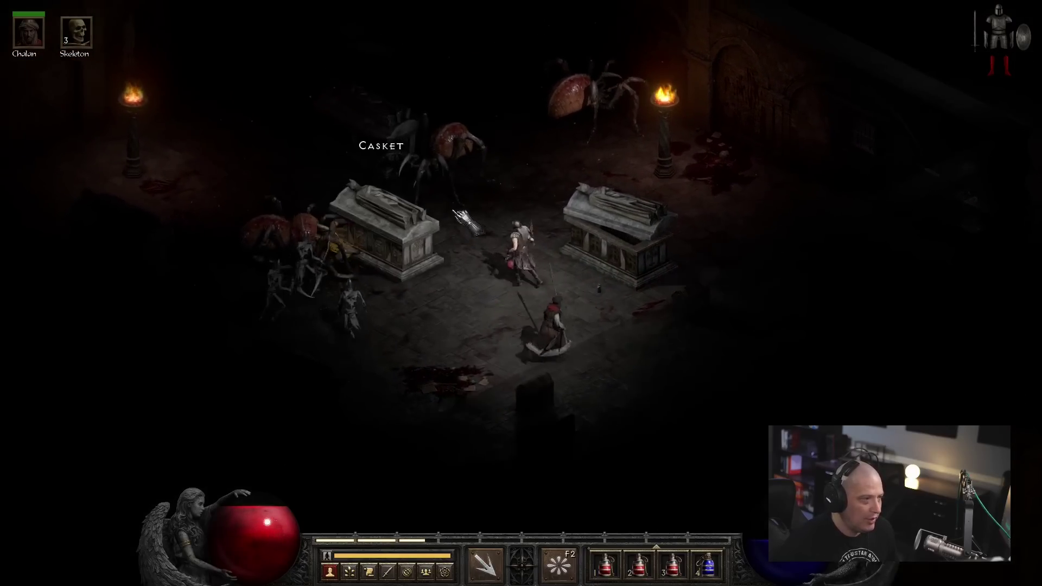
right_click(510, 279)
click(440, 236)
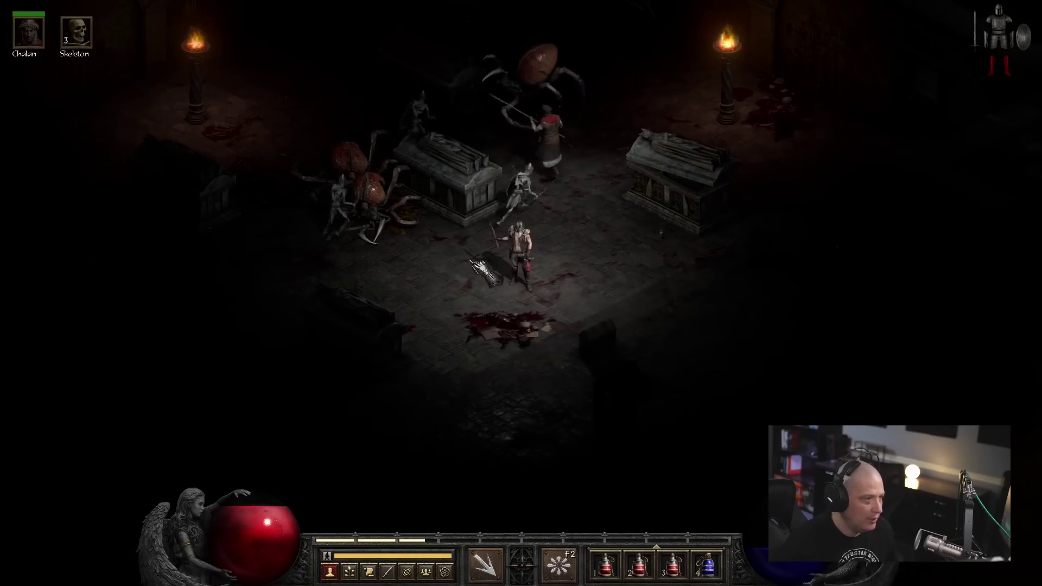
right_click(610, 213)
click(595, 201)
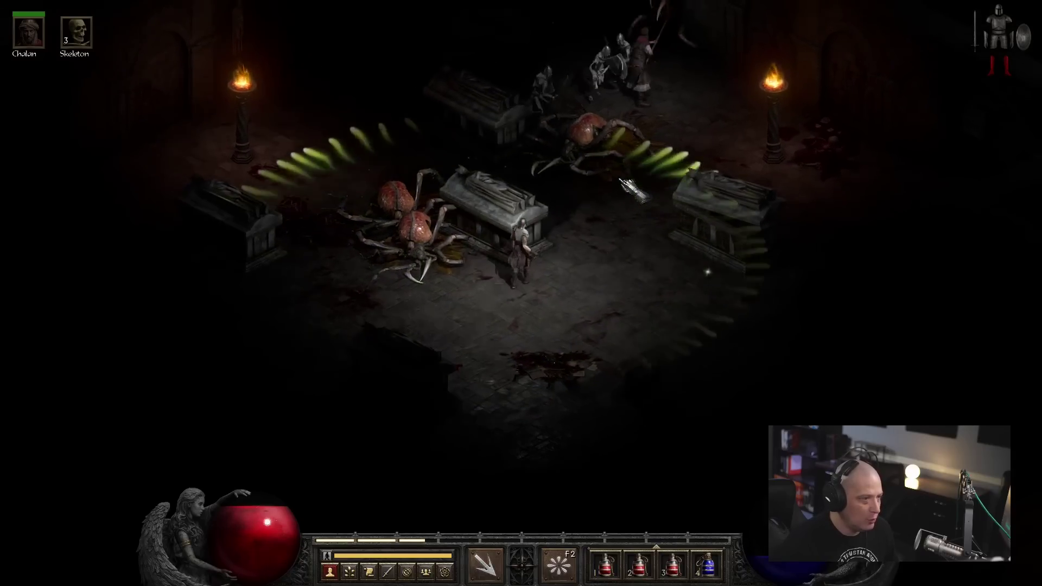
click(624, 196)
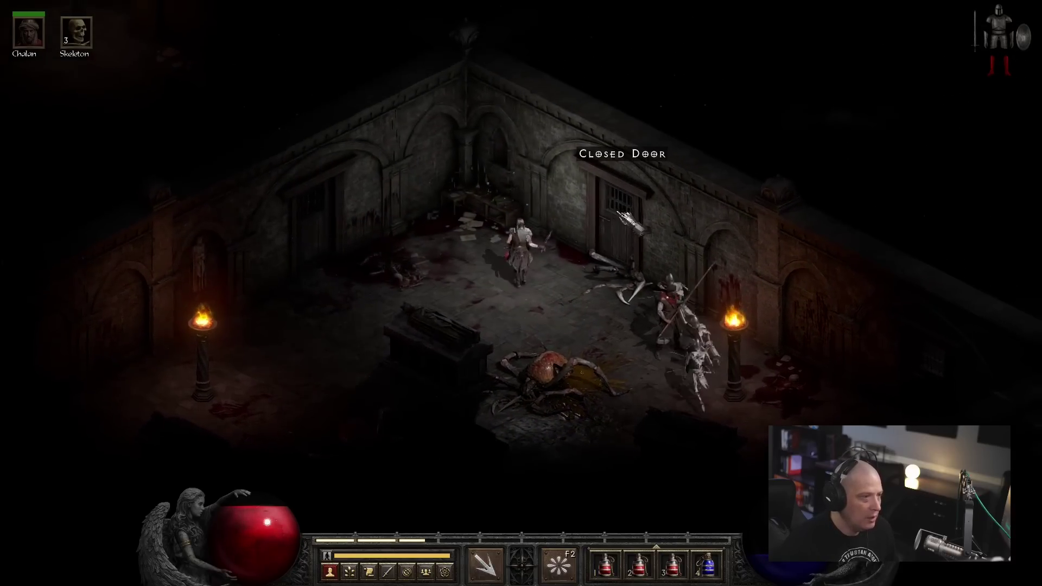
Explore past the torch, the bookshelf room and the chest area toward the lower-right crypt
click(695, 220)
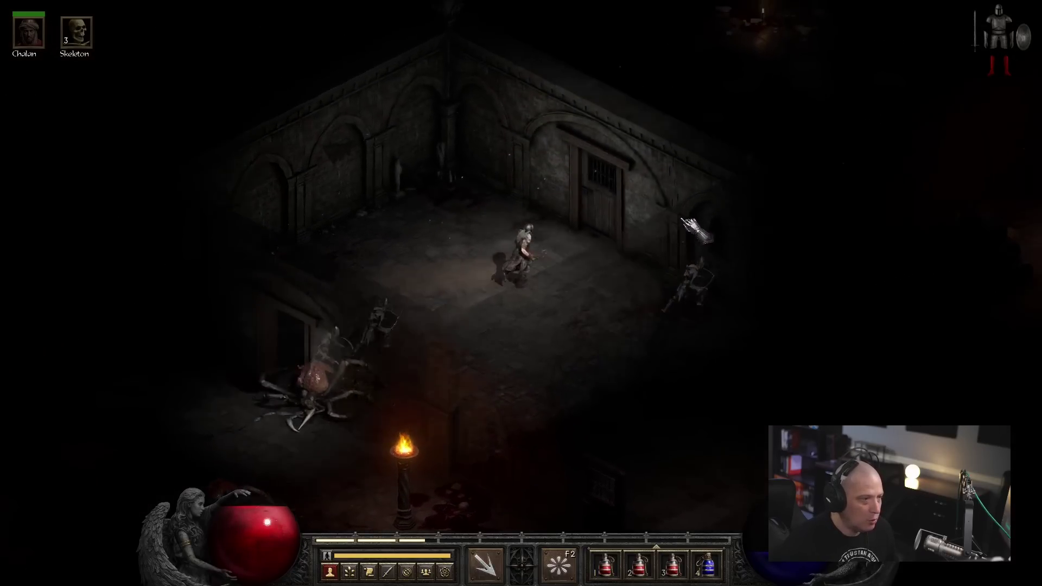
click(679, 183)
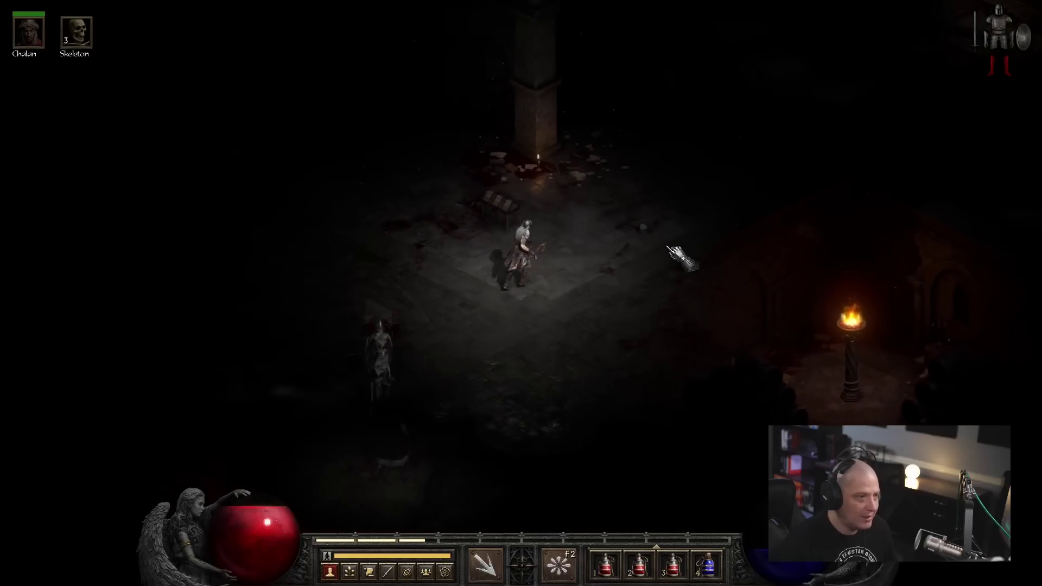
click(349, 233)
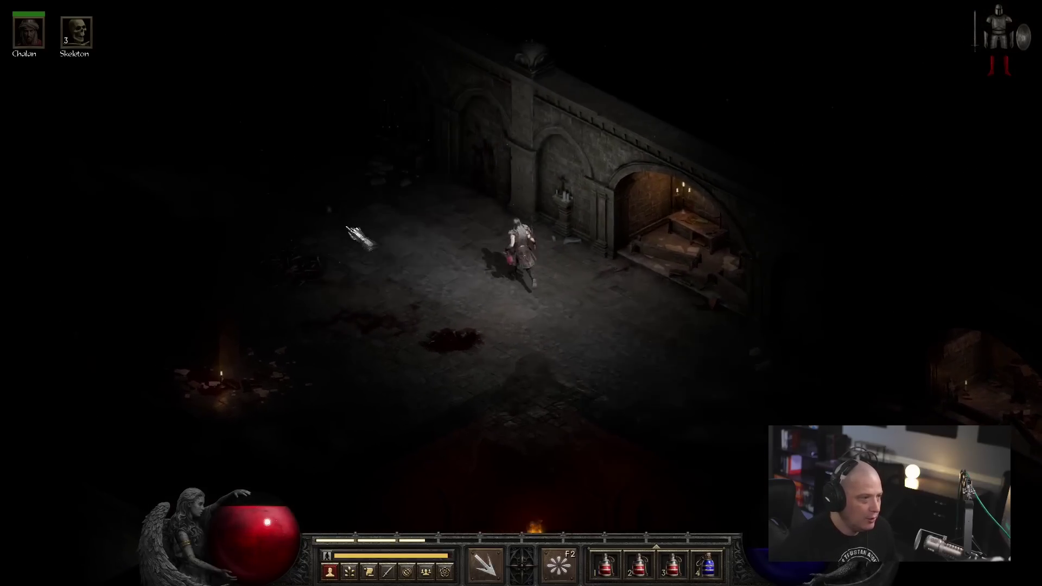
click(631, 326)
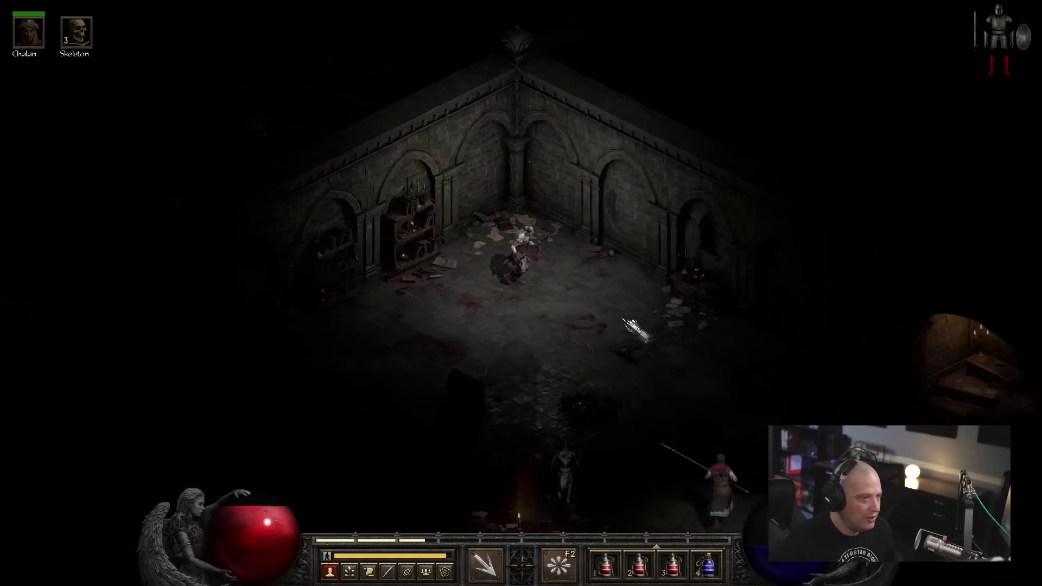
click(639, 366)
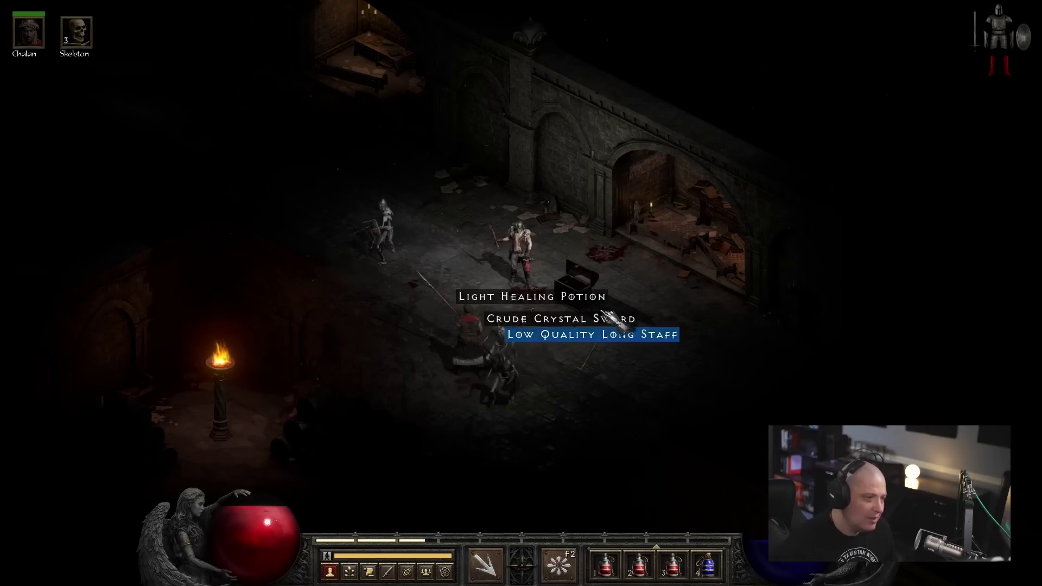
click(696, 362)
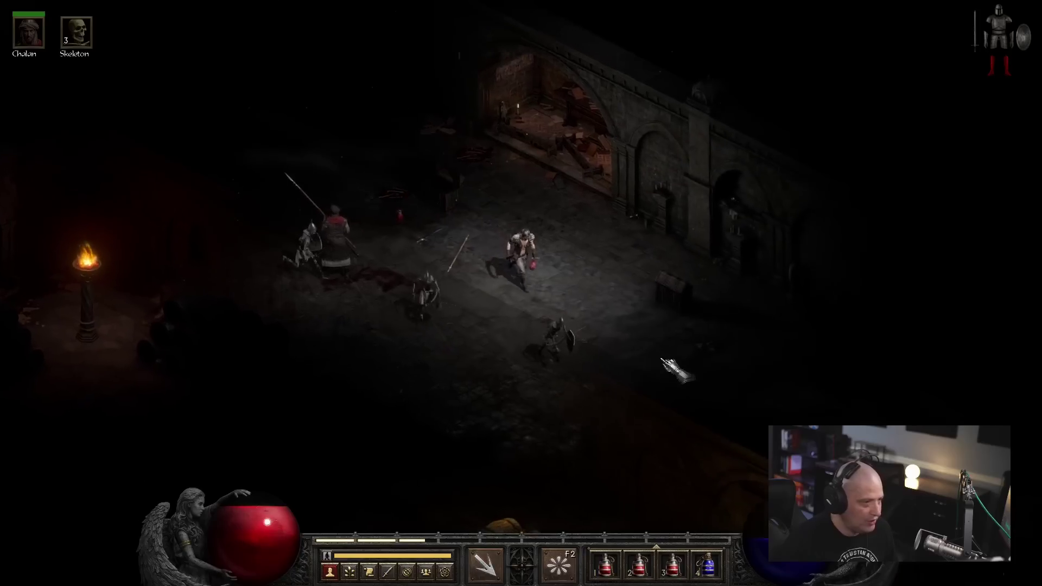
click(668, 368)
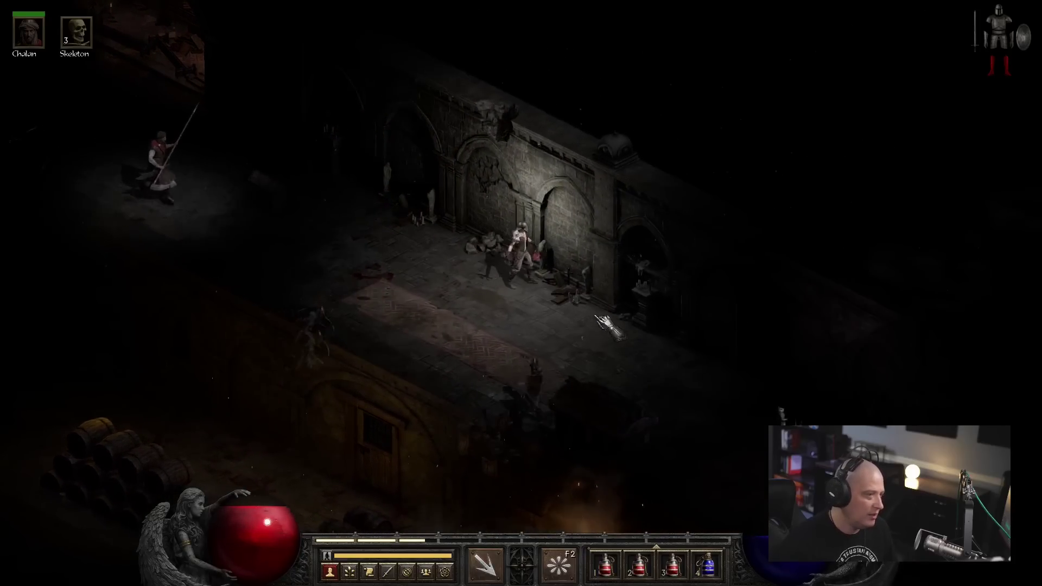
Poison approaching enemies, open a casket and go through the Closed Door into the tiled room
right_click(589, 349)
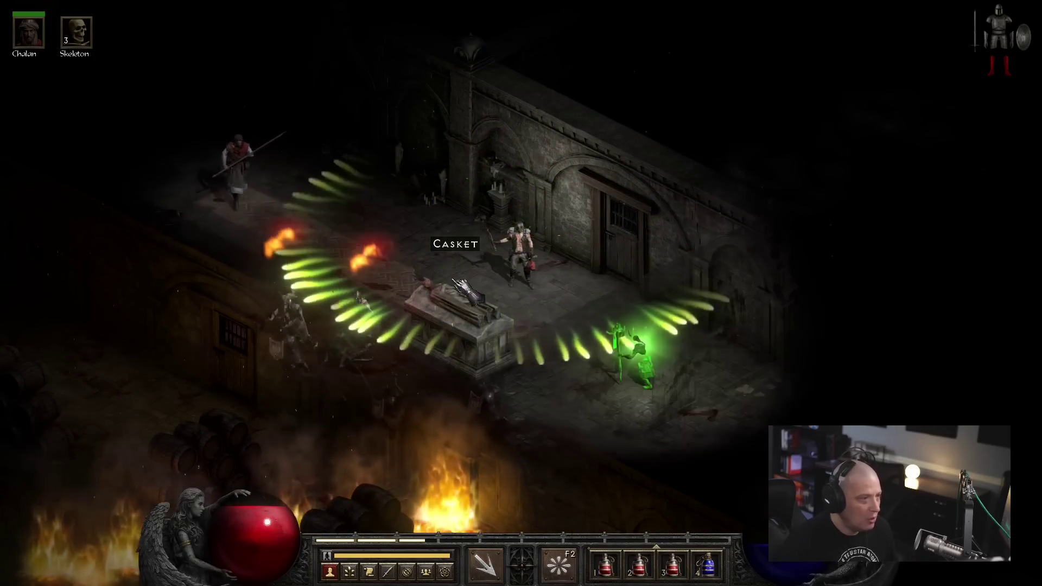
click(460, 289)
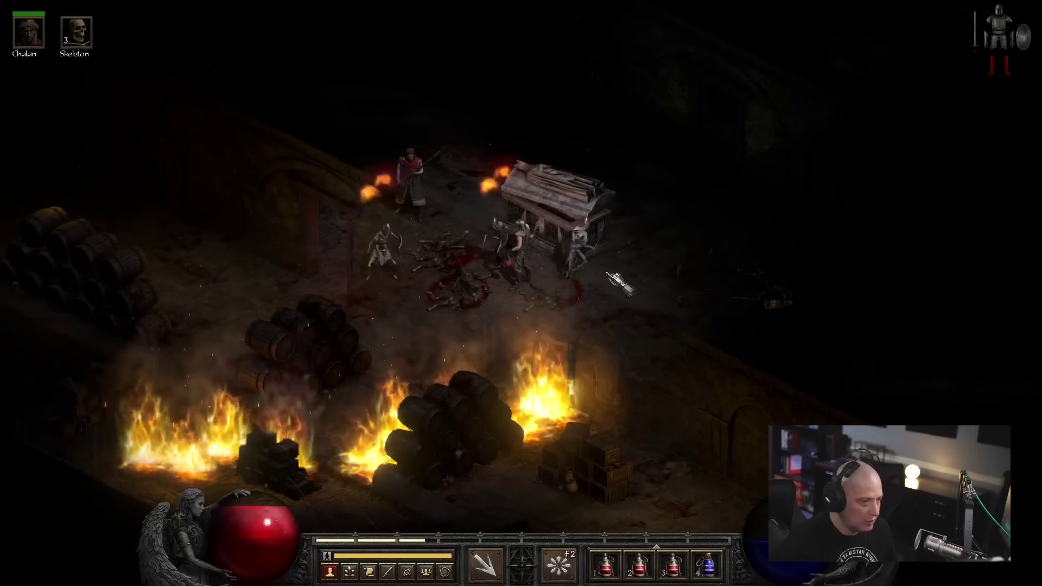
click(618, 283)
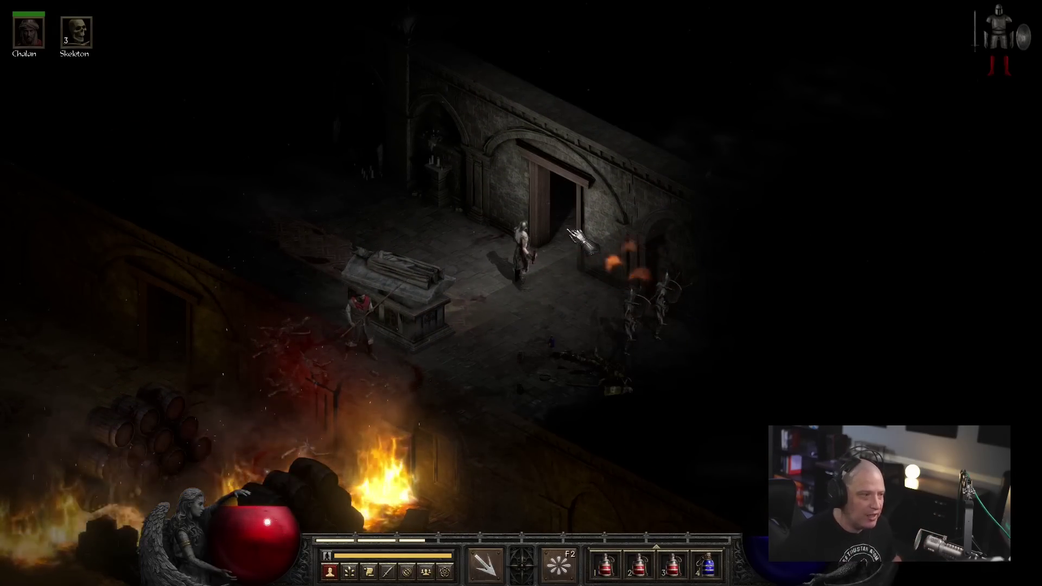
click(576, 238)
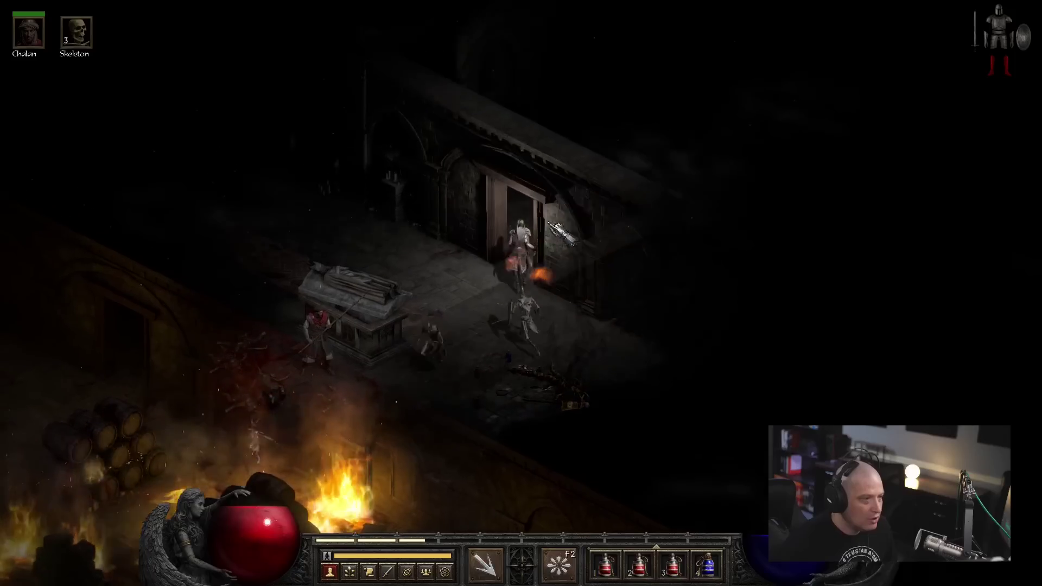
click(587, 240)
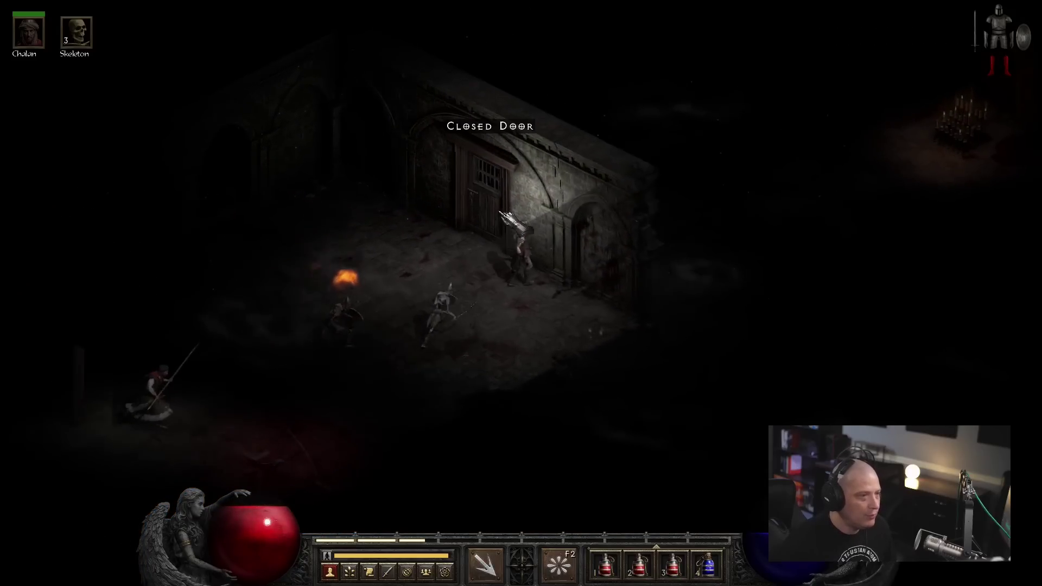
click(503, 215)
click(644, 216)
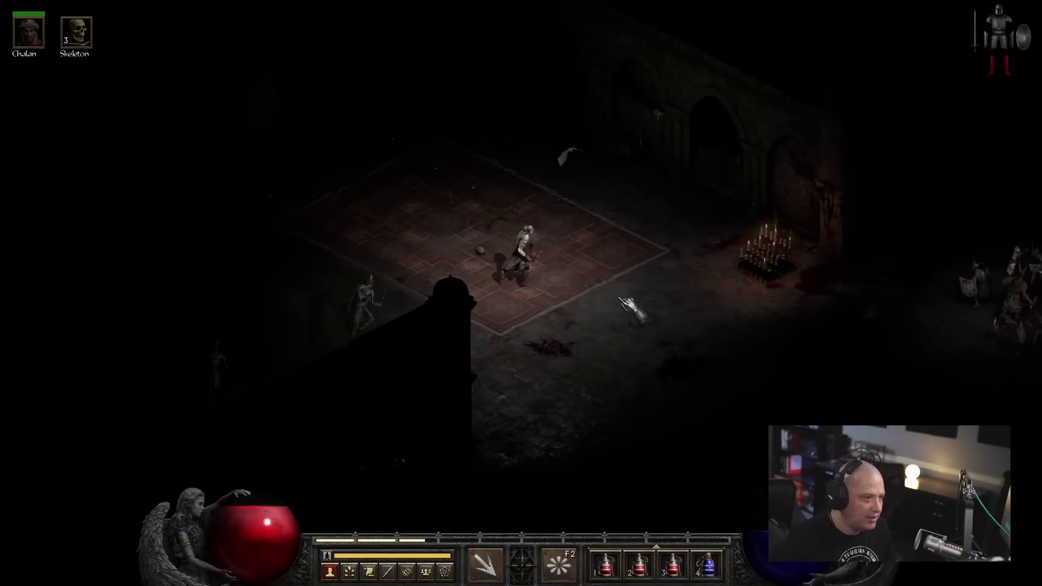
Advance into the enemy-filled room, poison the crowd and curse the Dark Shaman group
click(626, 309)
right_click(546, 368)
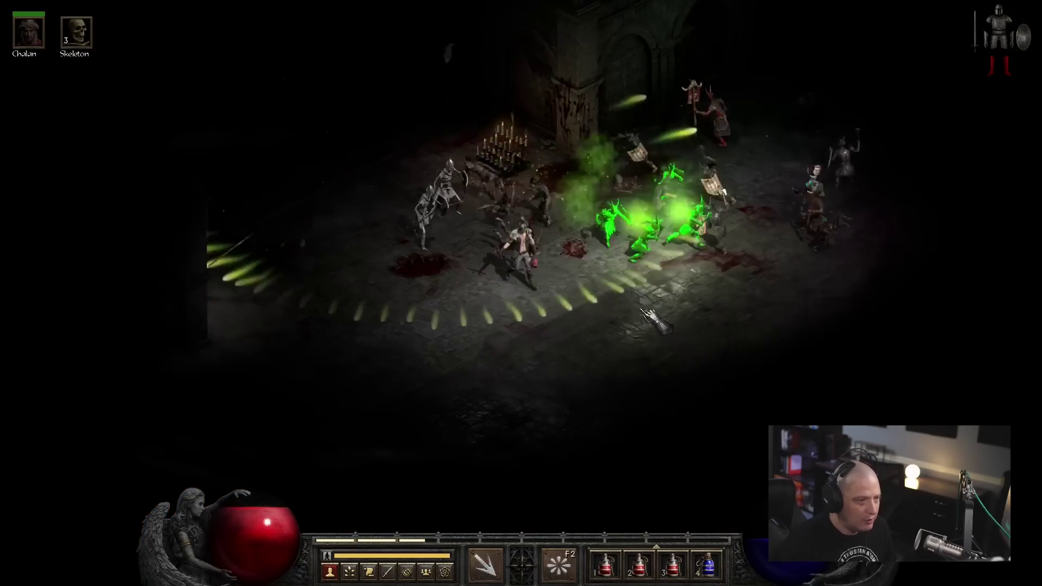
click(652, 318)
key(F3)
right_click(615, 204)
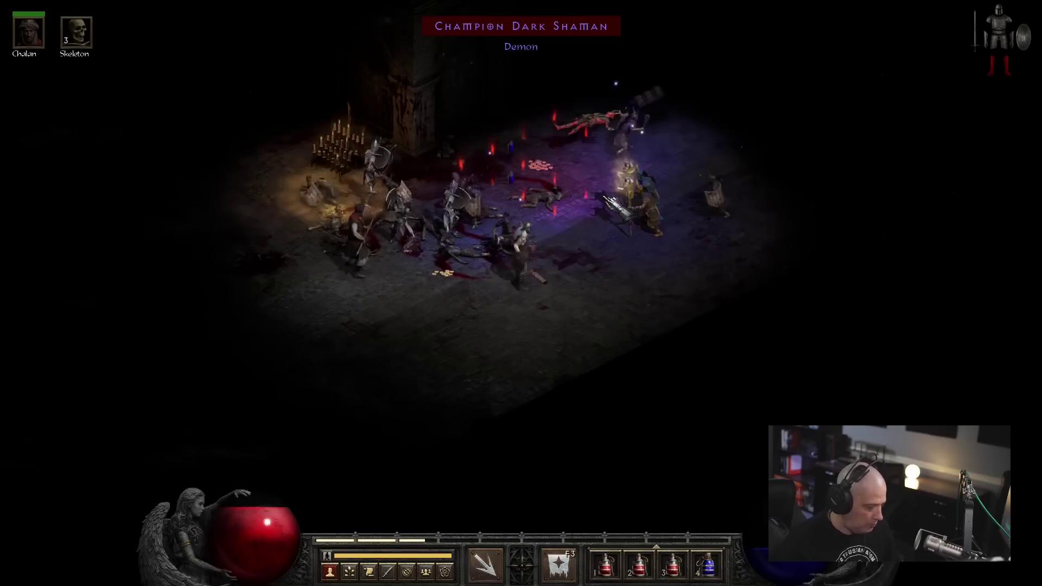
key(F1)
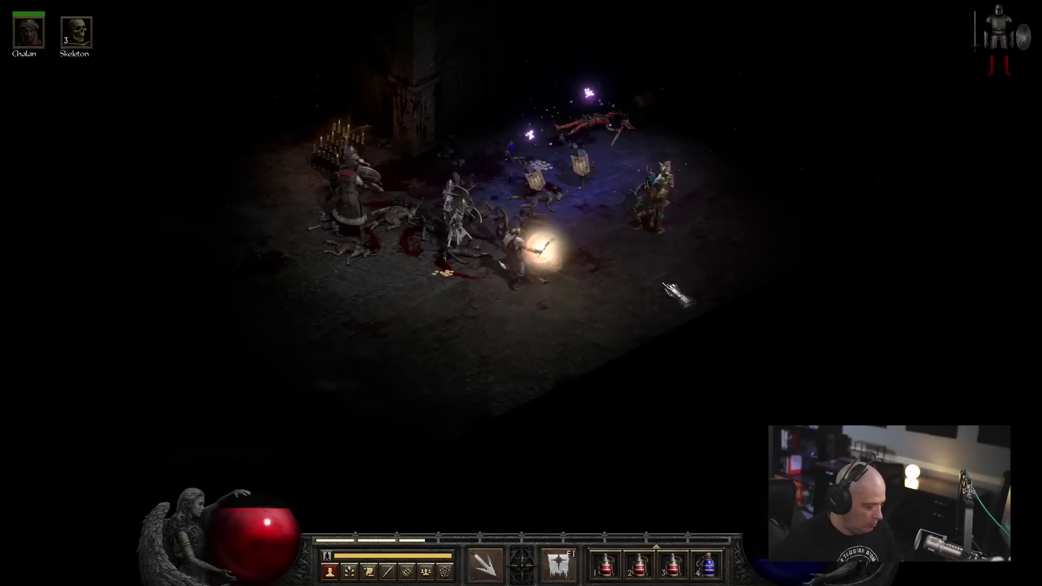
Finish the remaining enemies with Poison Nova, try another skill, then bring up the pause menu
click(669, 292)
key(F2)
right_click(688, 281)
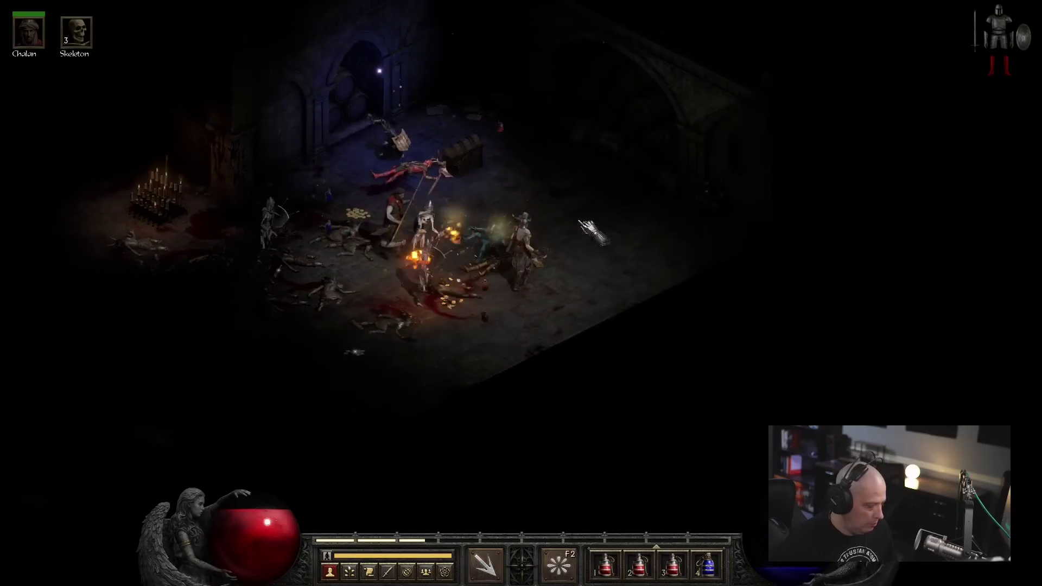
click(588, 230)
key(F6)
right_click(342, 370)
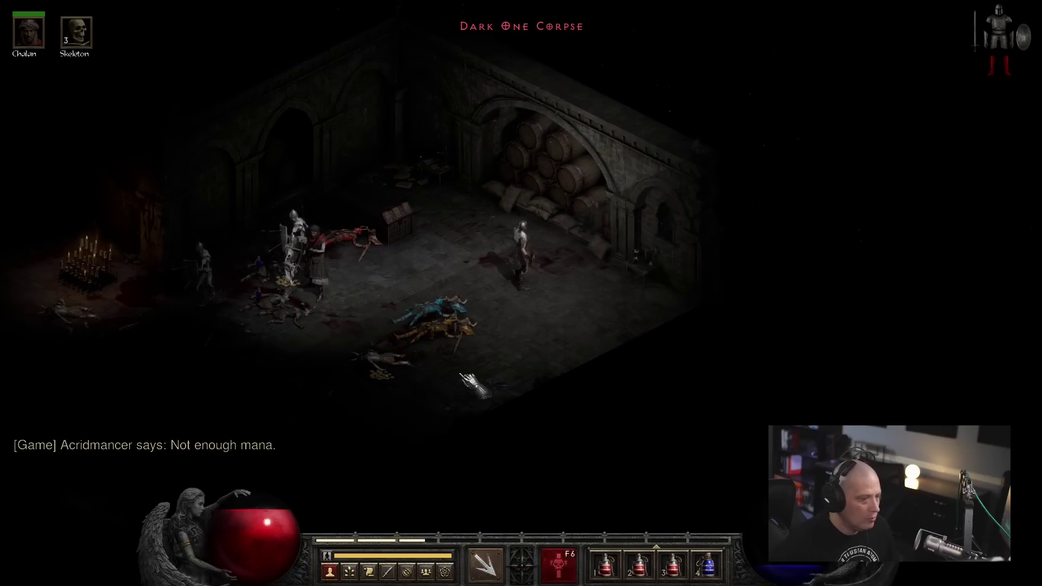
key(Escape)
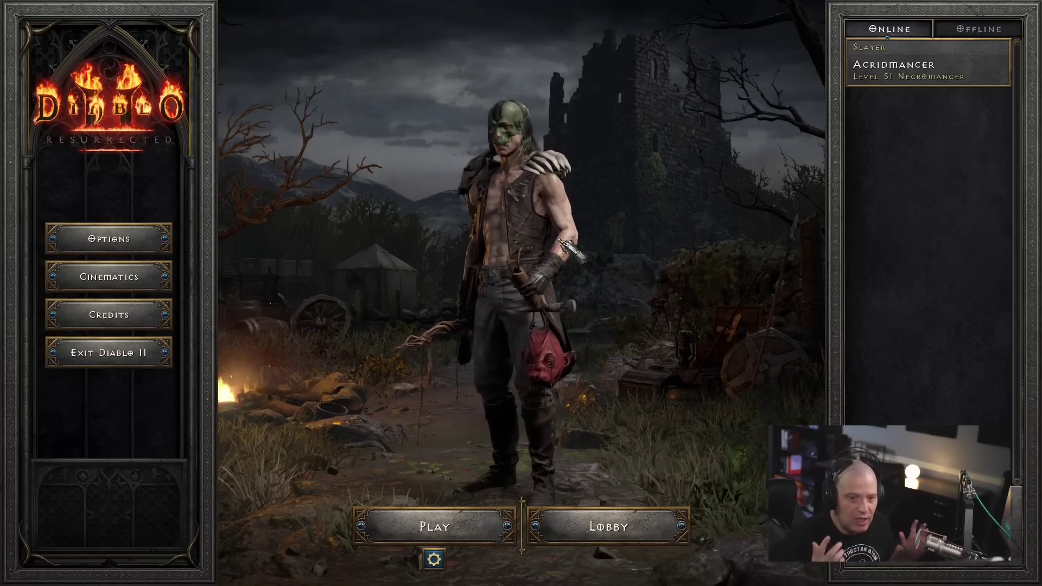
Quit Diablo II completely and close the Battlenet bottle window in Bottles
key(Escape)
click(488, 315)
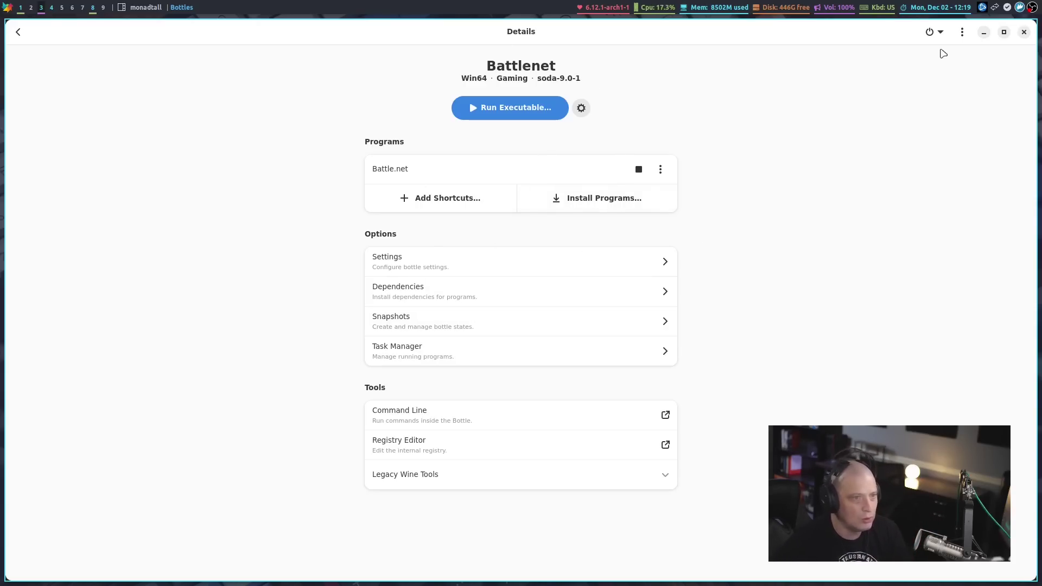
click(1023, 34)
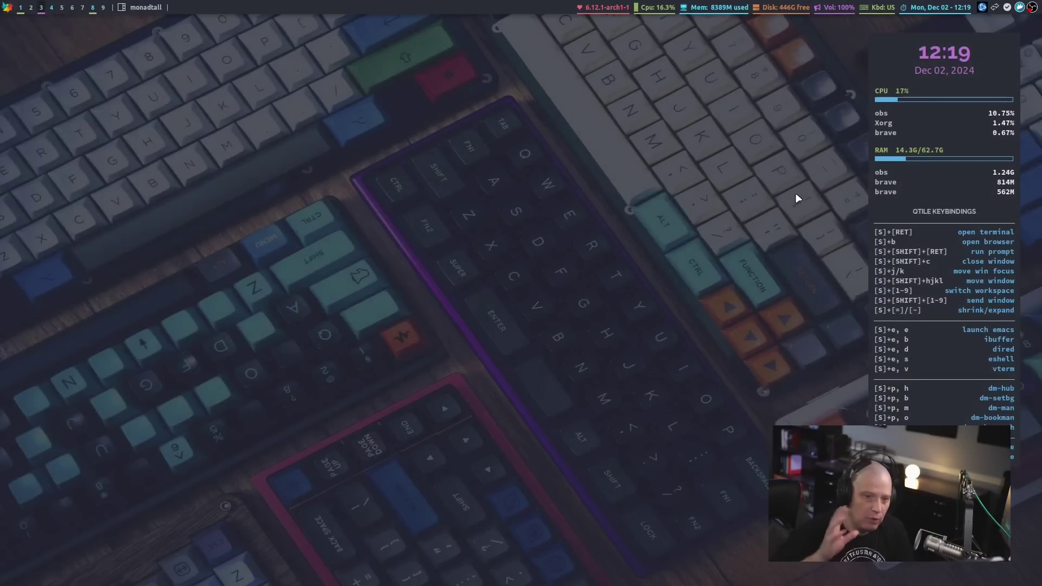